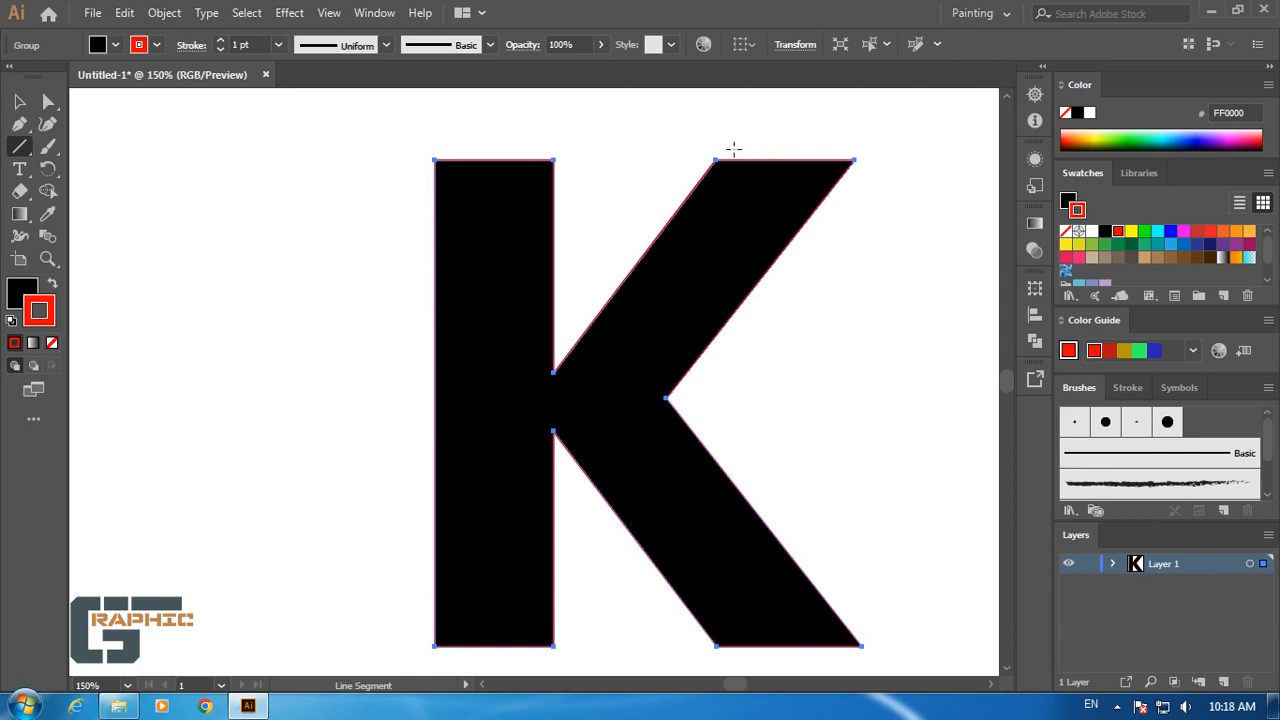
# Remove the red stroke from the black letter K and deselect it.
pyautogui.press('/')
pyautogui.click(18, 101)
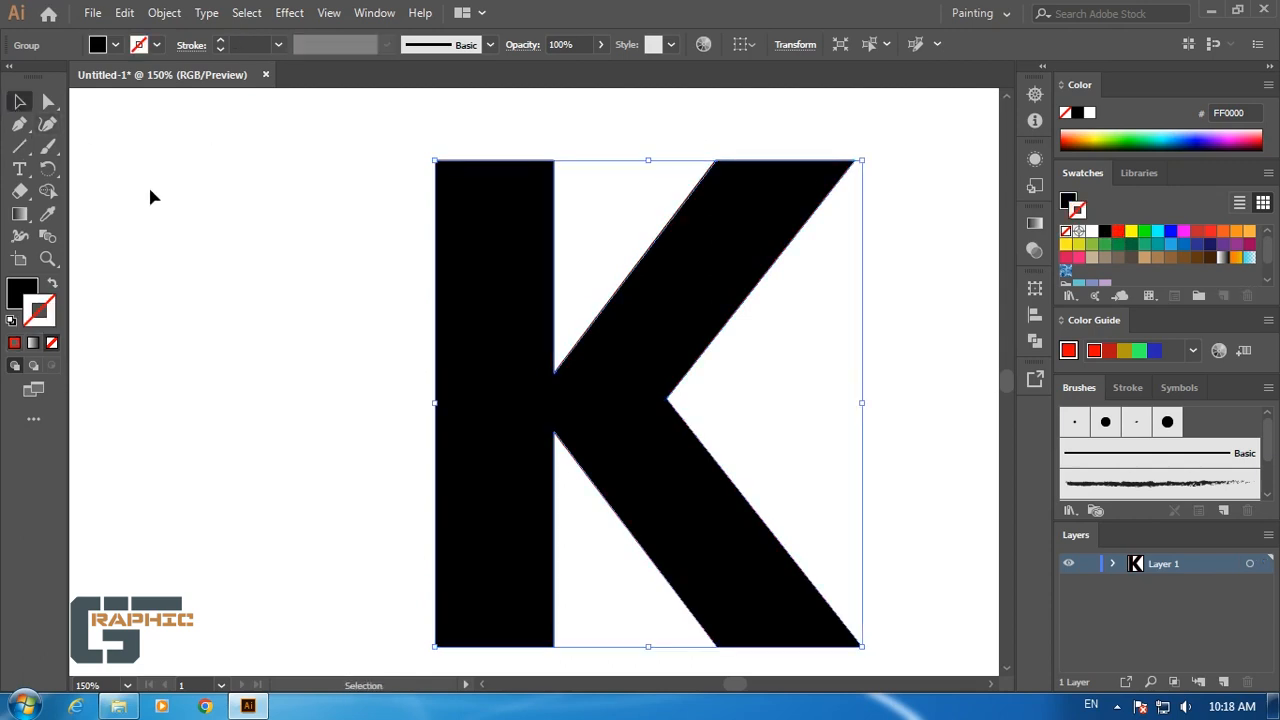
pyautogui.click(103, 230)
# Draw a 1 pt red line along the inner edge of the K's upper arm, extended diagonally through the stem.
pyautogui.click(18, 146)
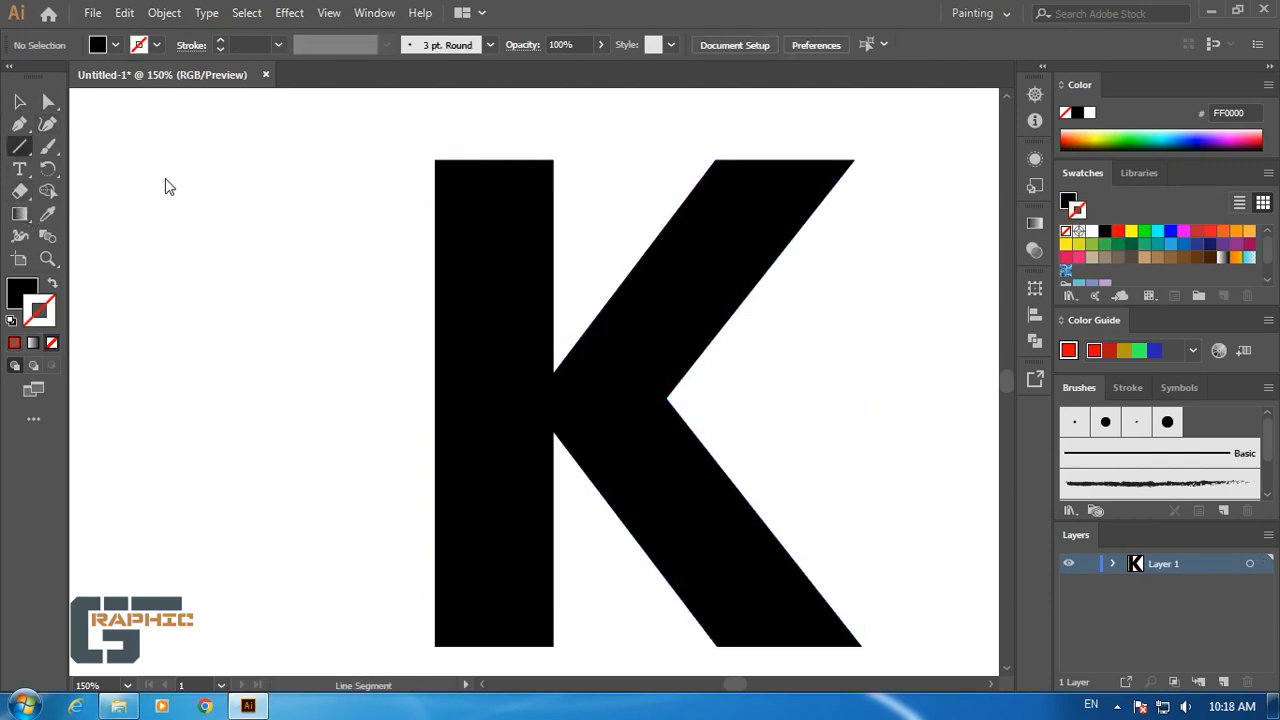
pyautogui.click(1118, 232)
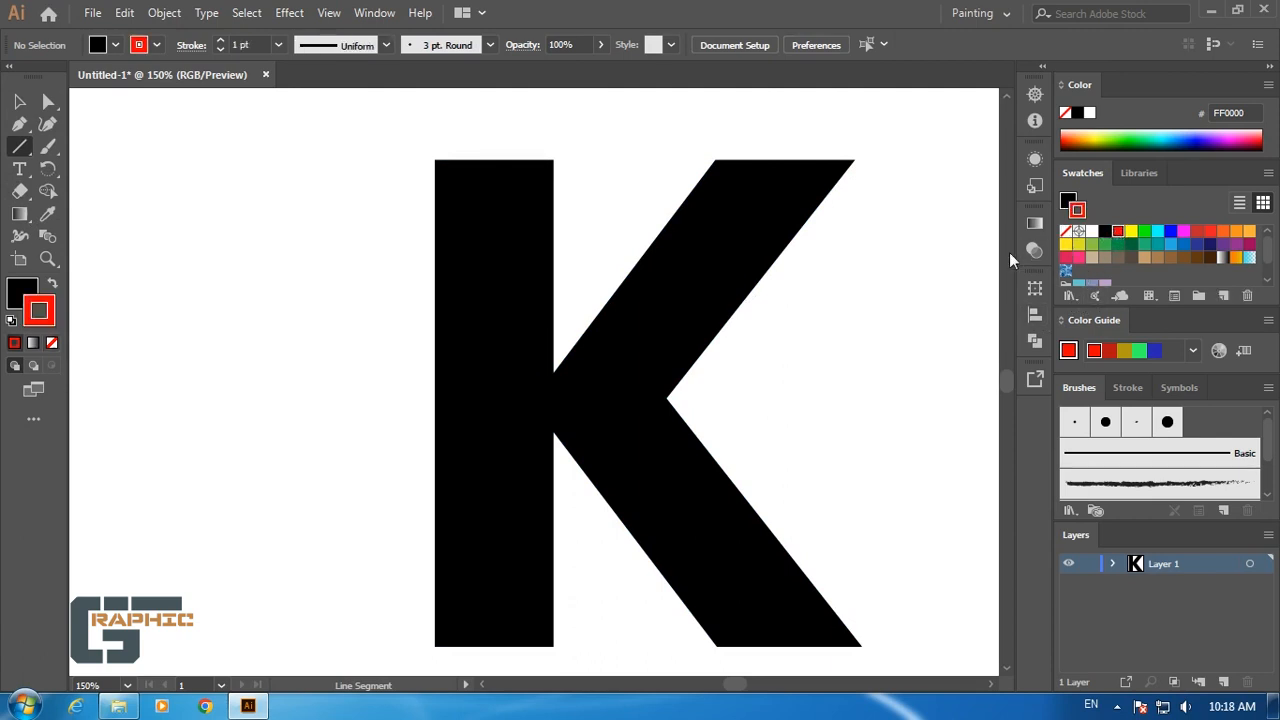
pyautogui.moveTo(709, 160); pyautogui.dragTo(334, 657)
pyautogui.moveTo(580, 533); pyautogui.dragTo(560, 449)
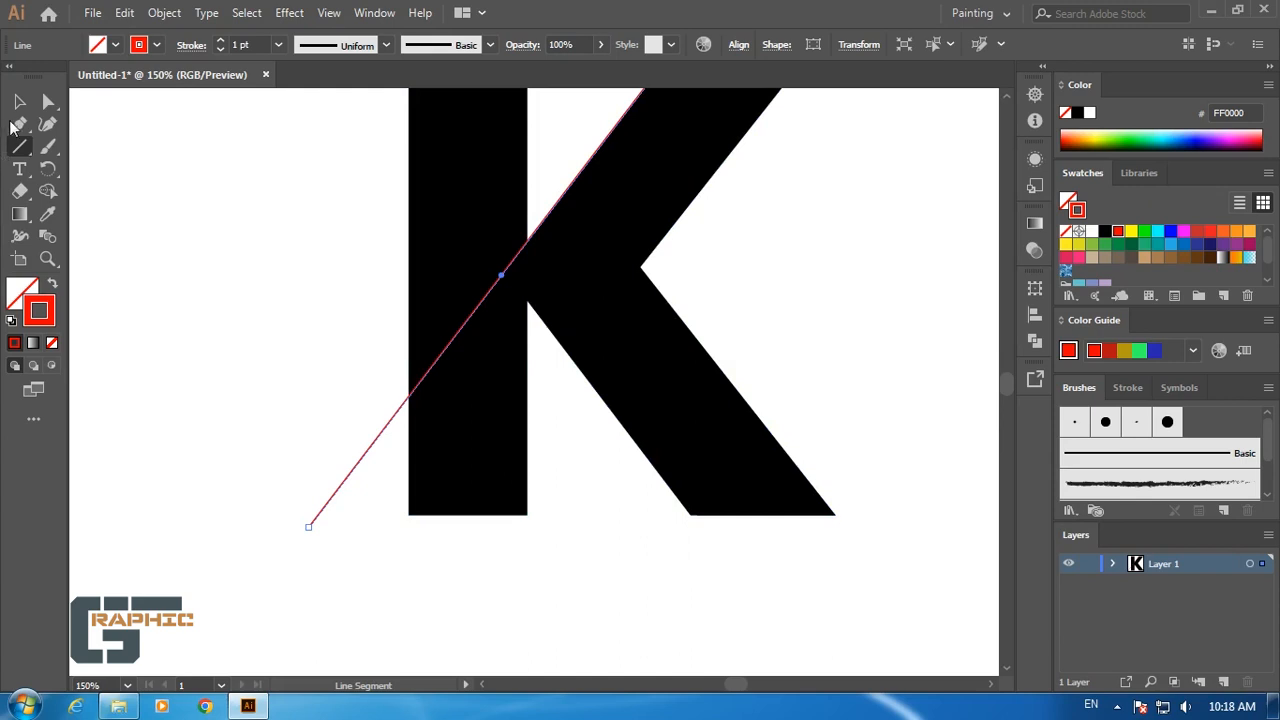
# Try to remove the lower part of the K's stem along the red line with the Shape Builder tool.
pyautogui.click(19, 102)
pyautogui.keyDown('shift'); pyautogui.click(520, 356); pyautogui.keyUp('shift')
pyautogui.hotkey('ctrl', 'shift', 'b')
pyautogui.moveTo(349, 245); pyautogui.dragTo(773, 373)
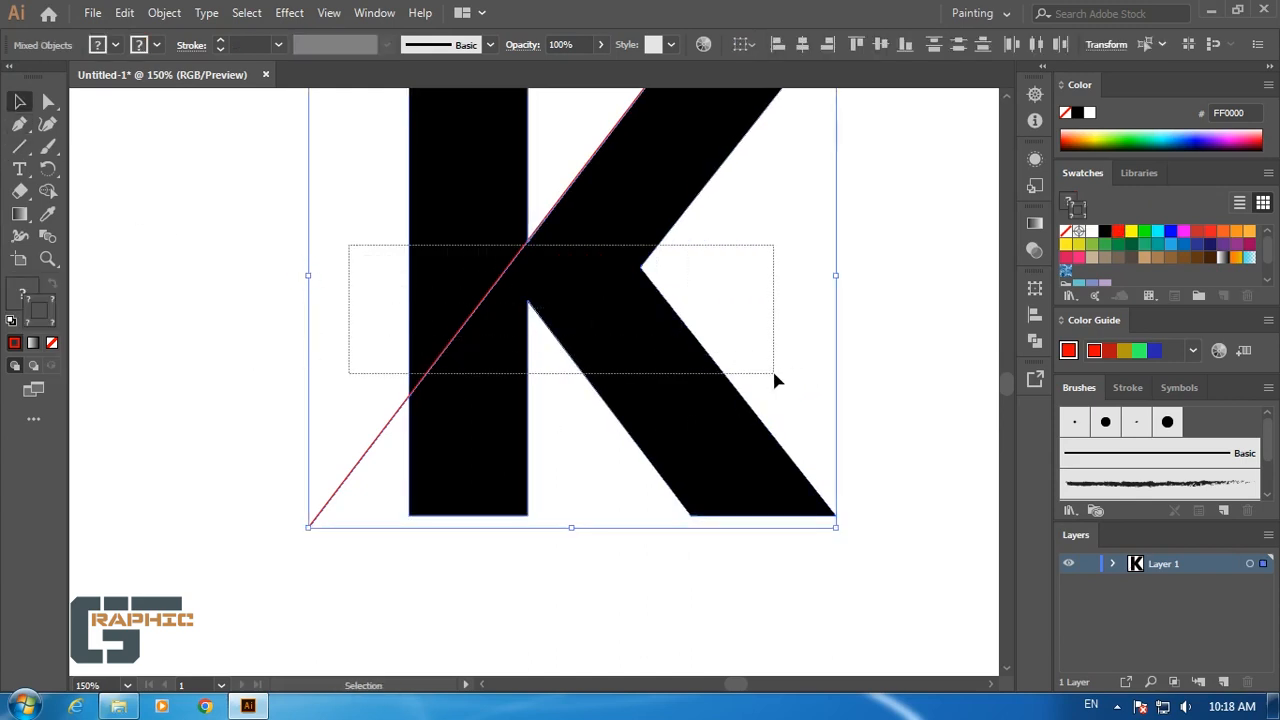
pyautogui.click(47, 191)
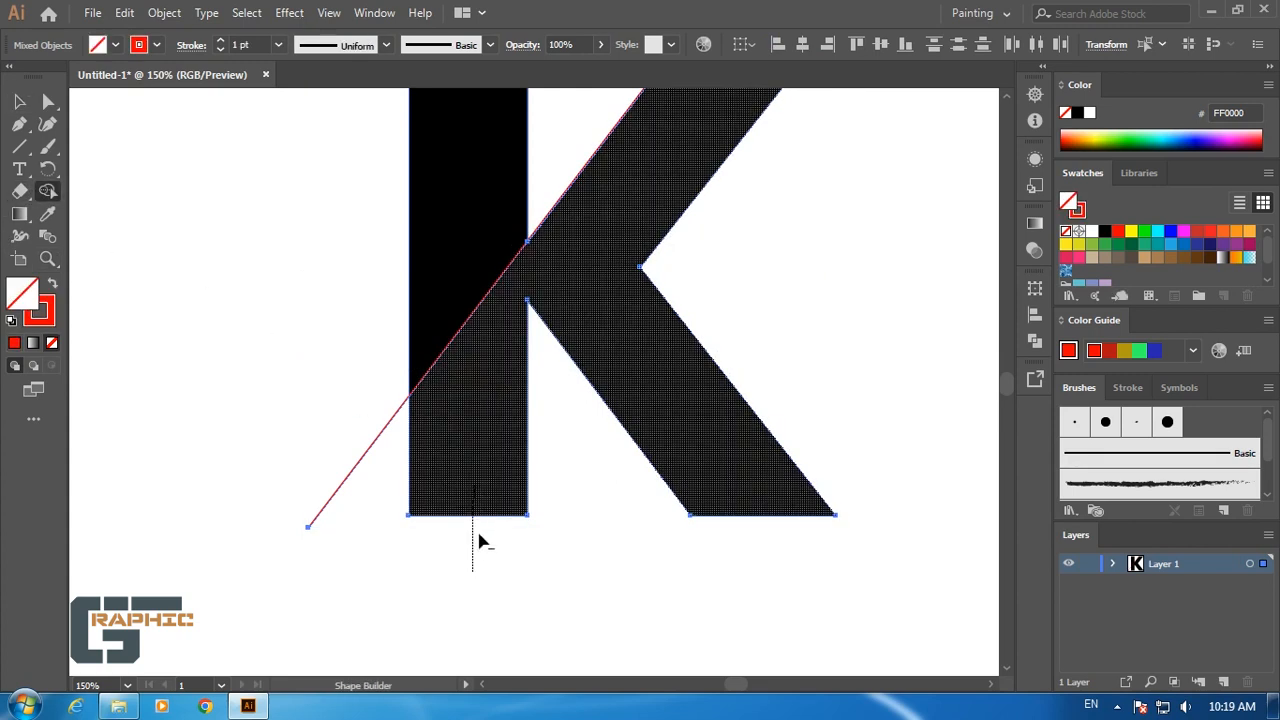
pyautogui.moveTo(478, 604); pyautogui.dragTo(490, 585)
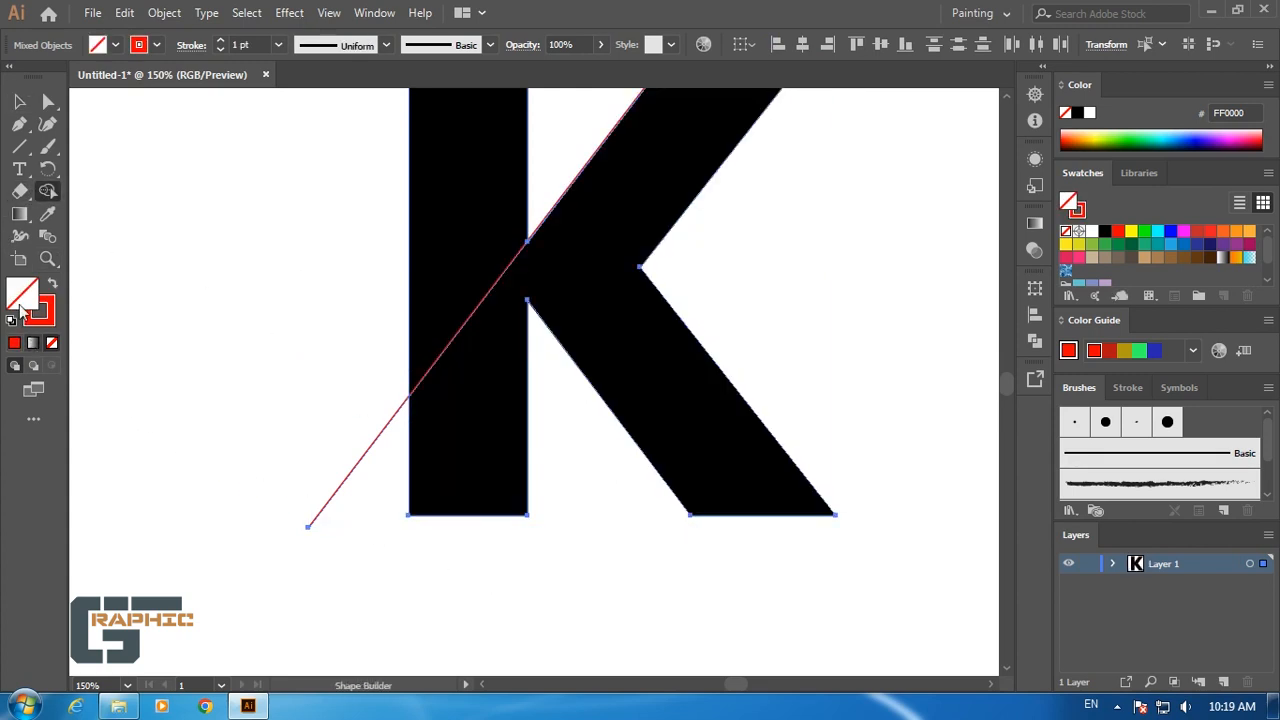
# Draw a second red line at about 130° through the stem, and adjust its endpoints to follow the lower arm's inner edge.
pyautogui.click(19, 146)
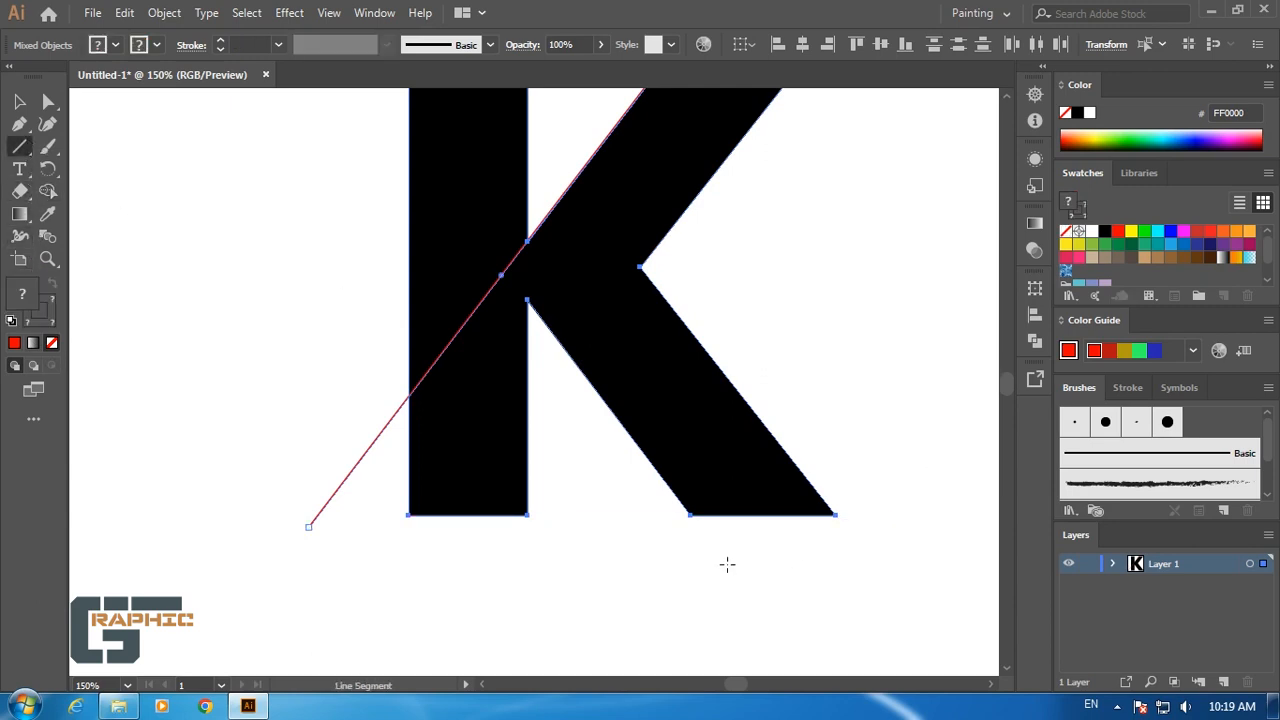
pyautogui.moveTo(721, 539)
pyautogui.mouseDown()
pyautogui.moveTo(700, 510)
pyautogui.moveTo(560, 425)
pyautogui.moveTo(500, 300)
pyautogui.moveTo(371, 149)
pyautogui.moveTo(349, 100)
pyautogui.moveTo(317, 177)
pyautogui.moveTo(324, 163)
pyautogui.mouseUp()
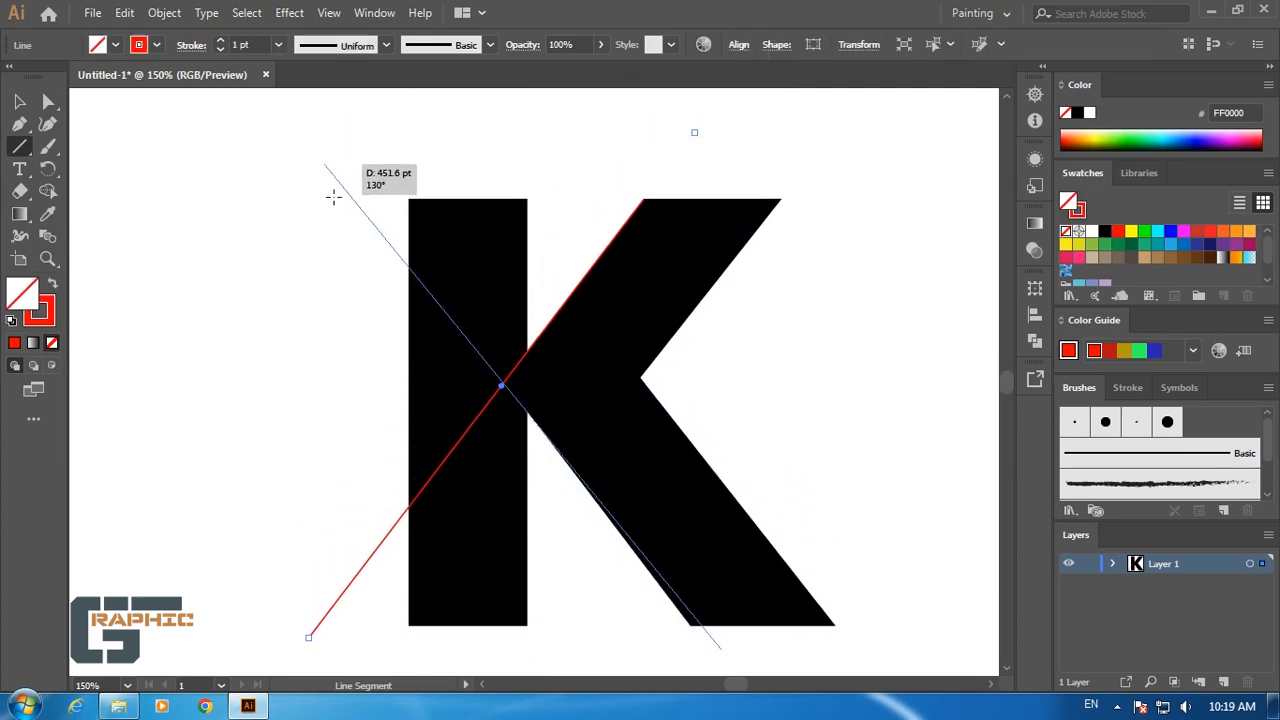
pyautogui.press('a')
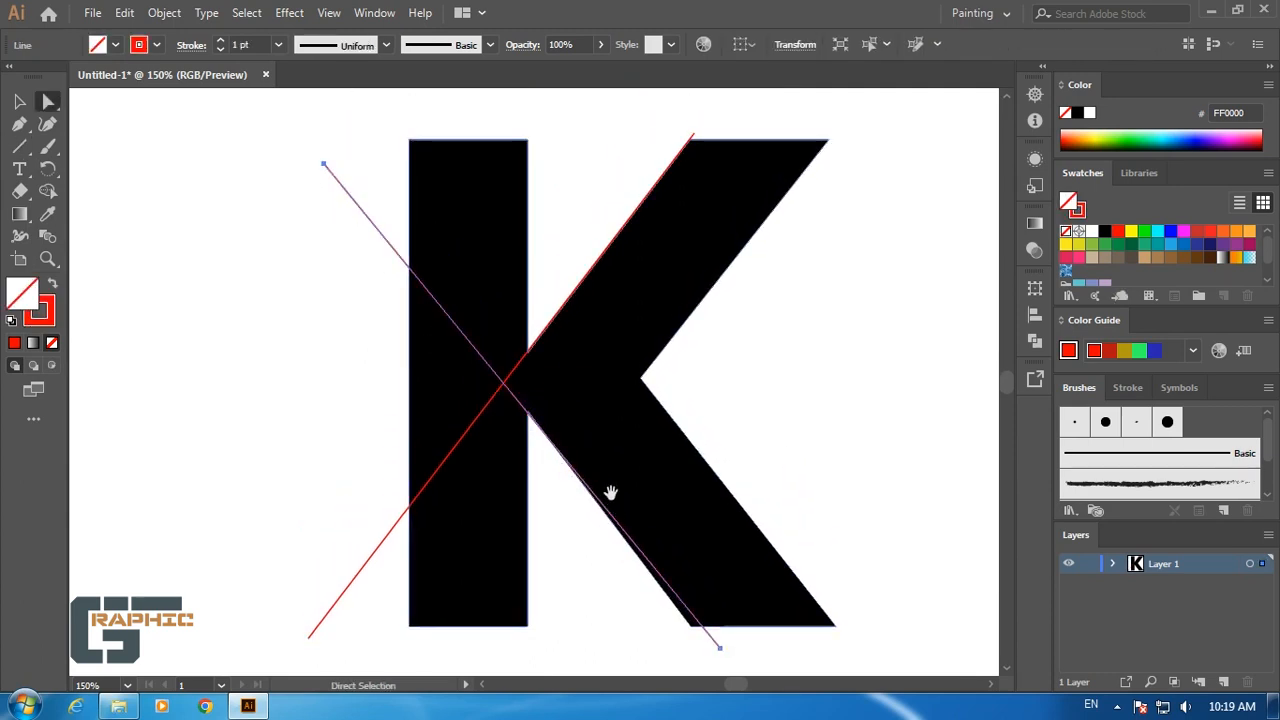
pyautogui.moveTo(606, 494); pyautogui.dragTo(603, 422)
pyautogui.moveTo(697, 565); pyautogui.dragTo(688, 571)
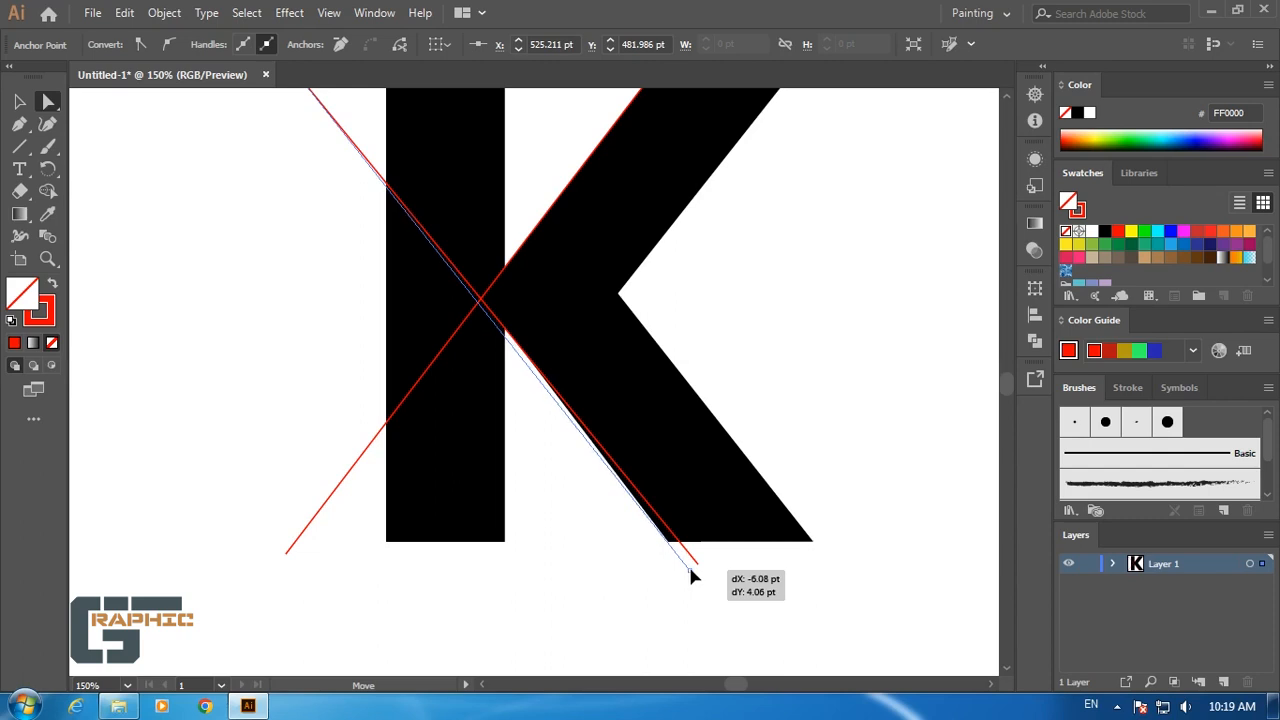
pyautogui.moveTo(690, 571); pyautogui.dragTo(689, 571)
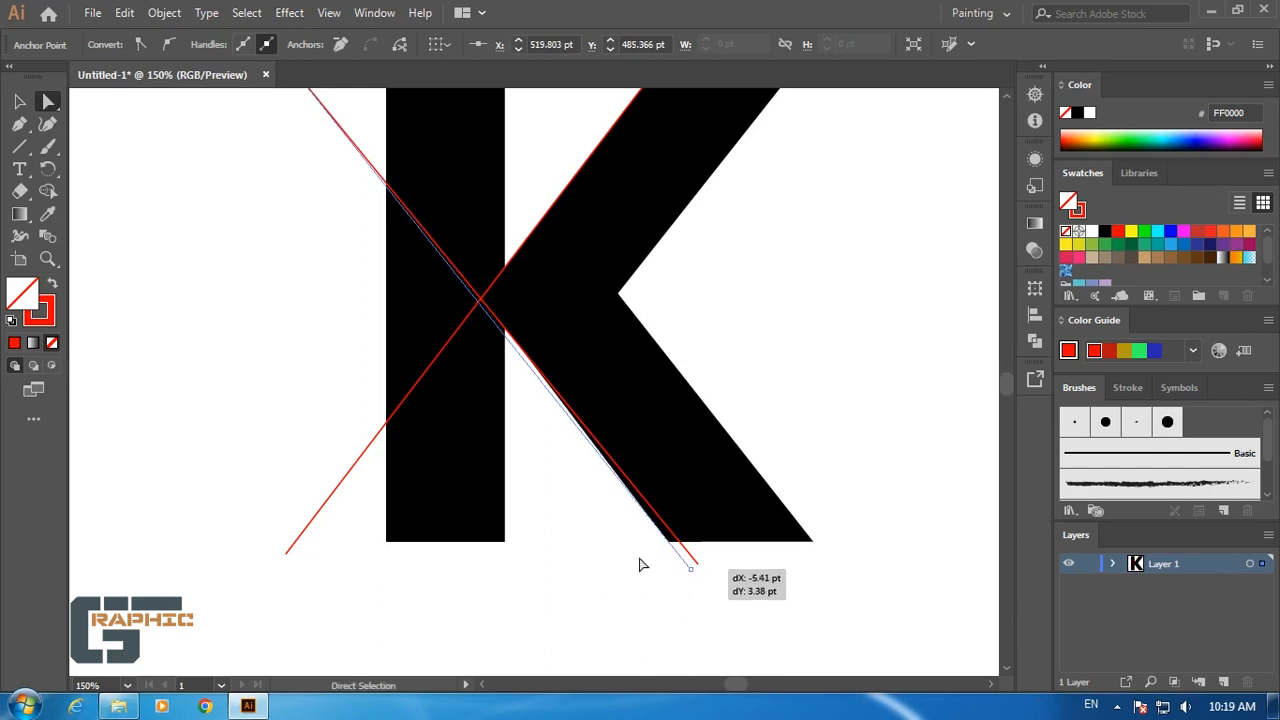
pyautogui.moveTo(545, 476); pyautogui.dragTo(569, 592)
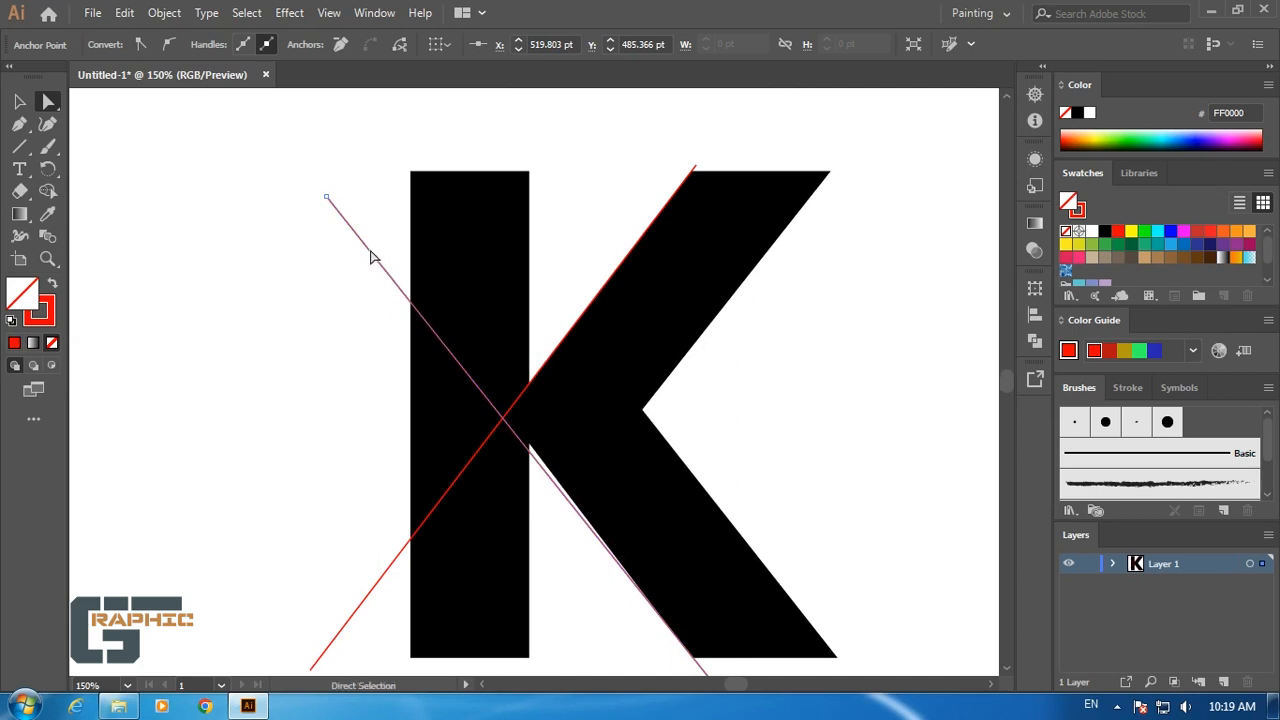
pyautogui.moveTo(327, 196); pyautogui.dragTo(335, 188)
# Select the K with both lines and remove the stem pieces below the crossing lines with the Shape Builder tool.
pyautogui.moveTo(409, 434); pyautogui.dragTo(417, 314)
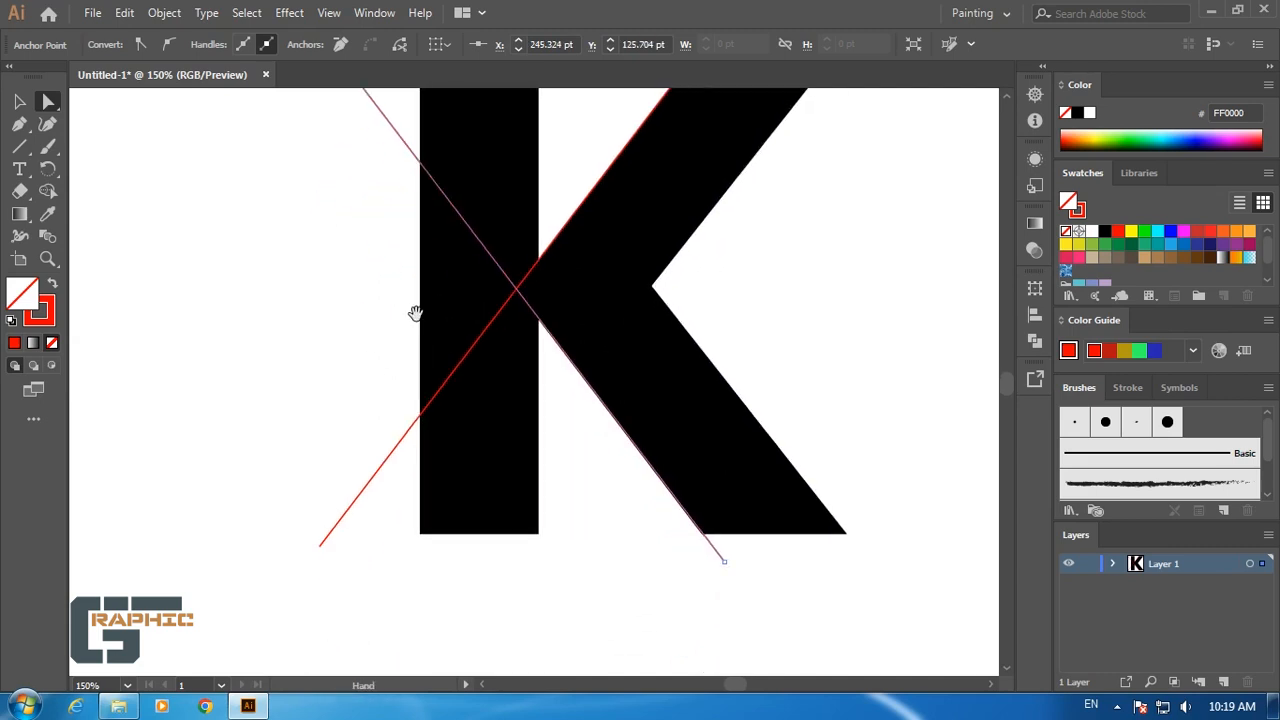
pyautogui.press('v')
pyautogui.moveTo(758, 254); pyautogui.dragTo(297, 411)
pyautogui.click(47, 191)
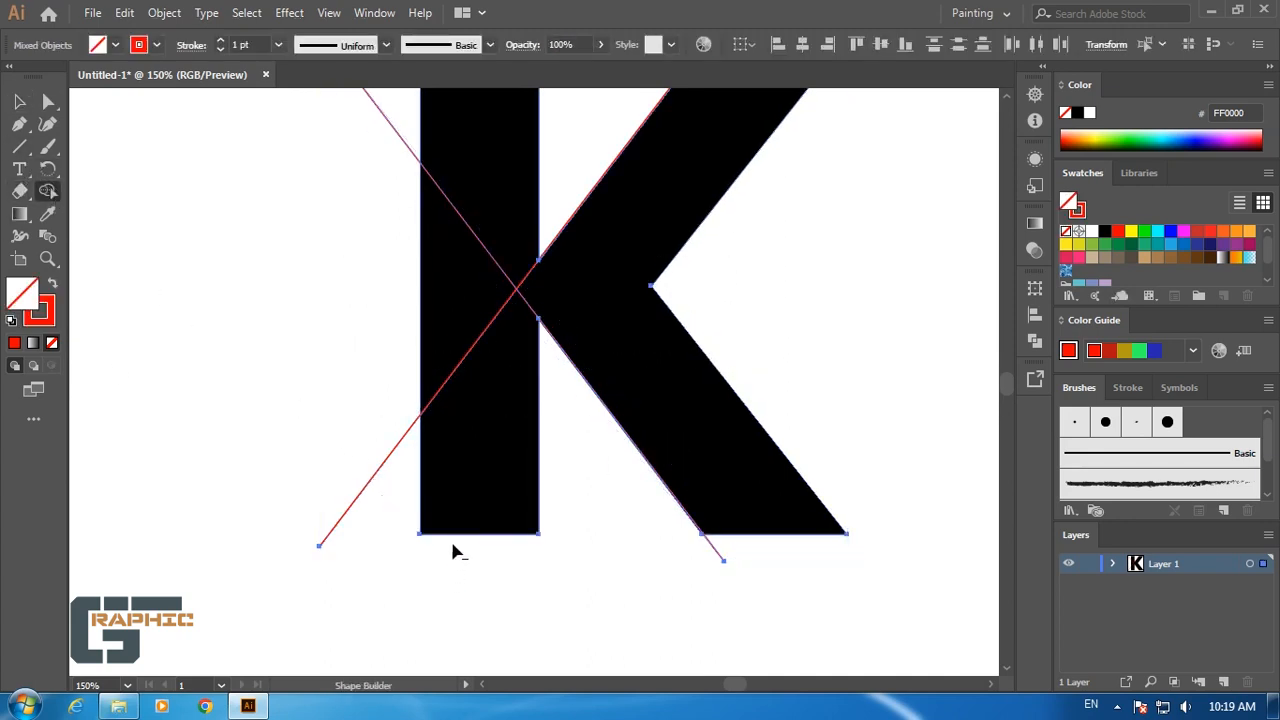
pyautogui.moveTo(445, 570); pyautogui.dragTo(476, 496)
pyautogui.moveTo(484, 574); pyautogui.dragTo(486, 577)
pyautogui.scroll(3, 540, 470)
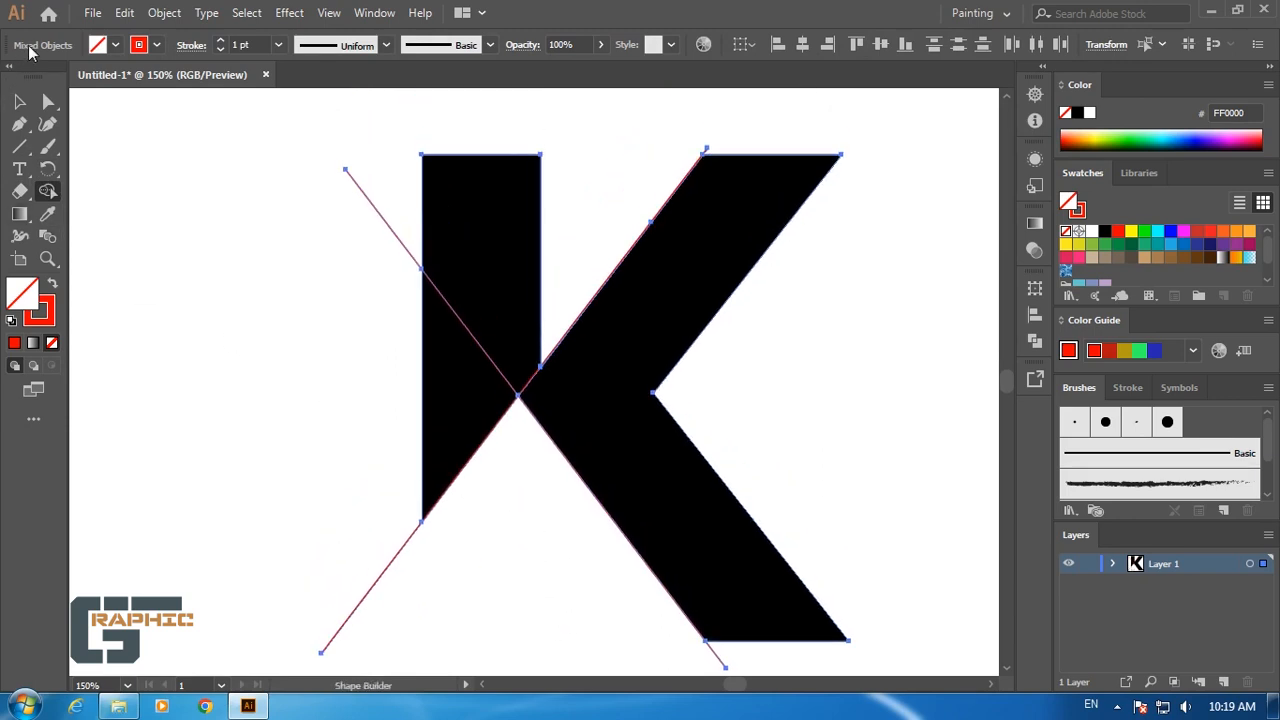
# Delete both red diagonal lines from the K.
pyautogui.click(18, 102)
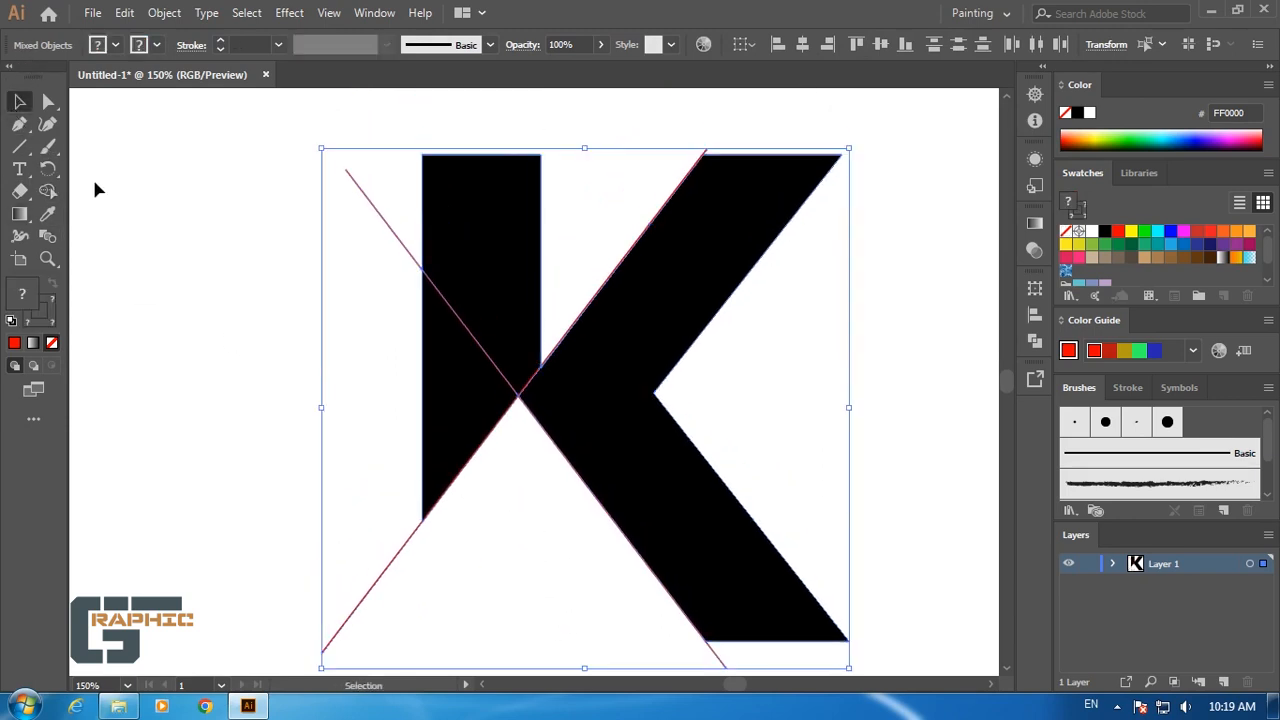
pyautogui.click(342, 352)
pyautogui.press('a')
pyautogui.click(590, 298)
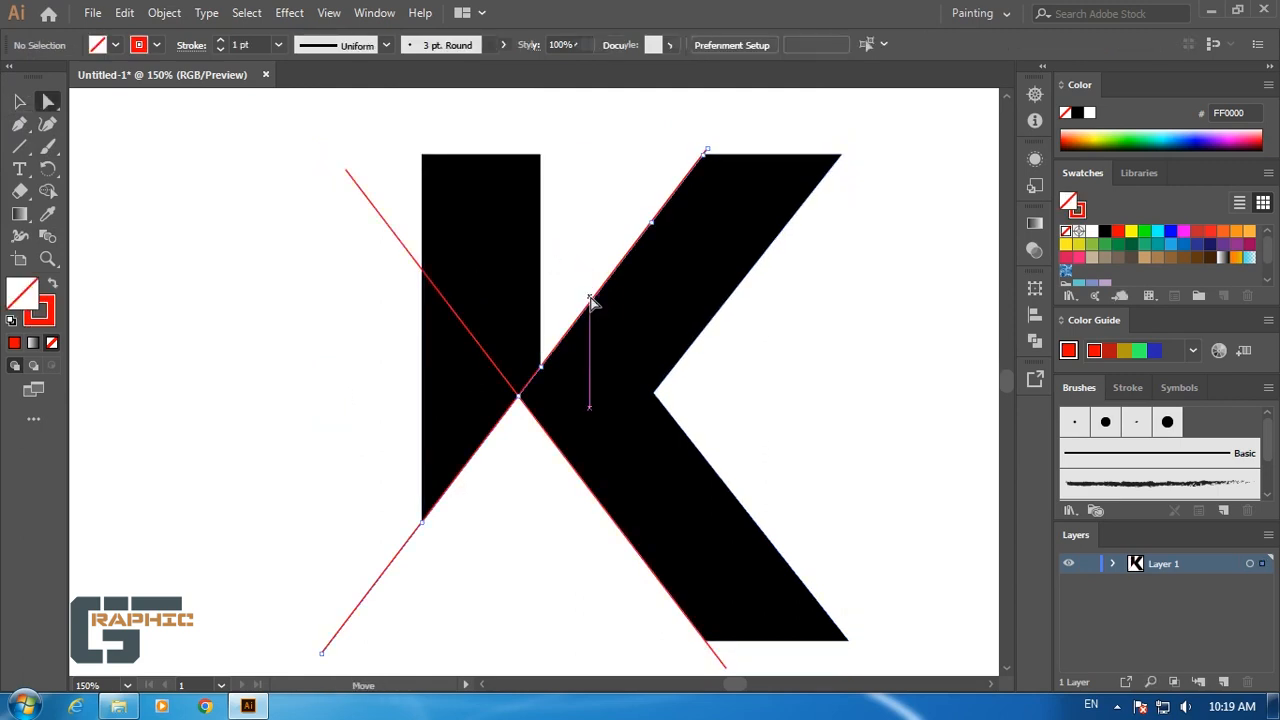
pyautogui.click(538, 386)
pyautogui.press('Delete')
pyautogui.click(531, 400)
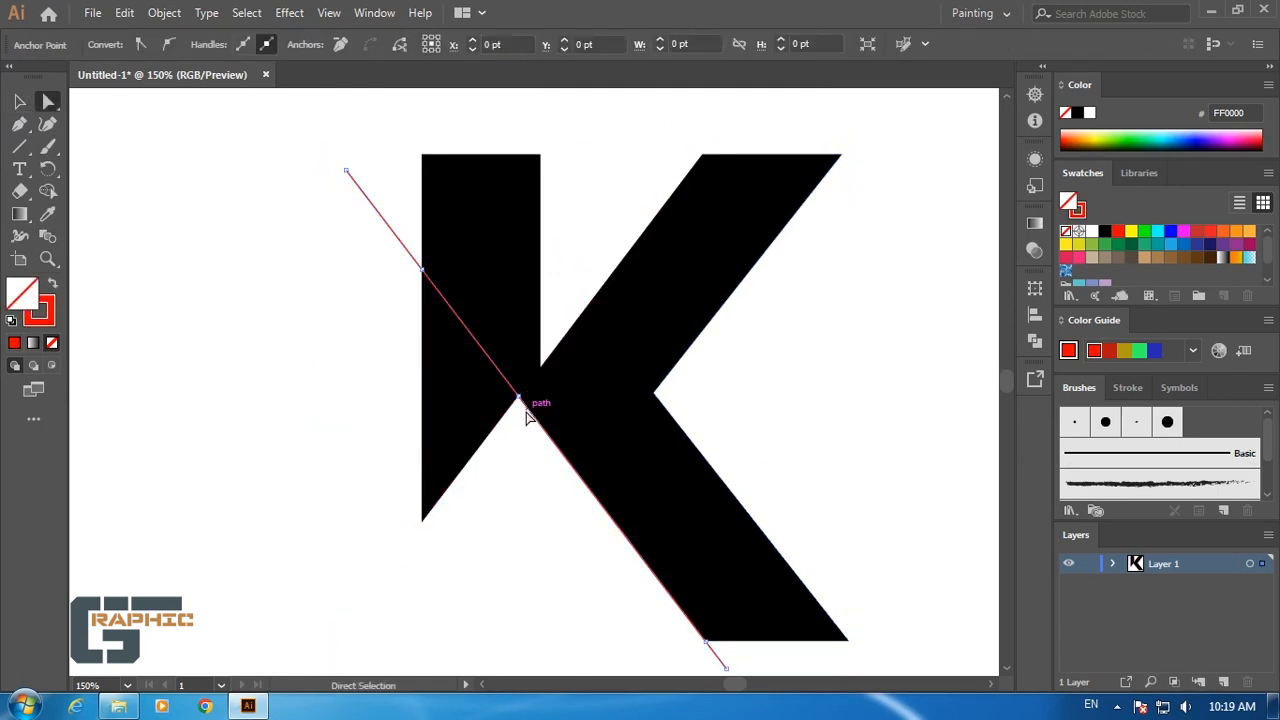
pyautogui.press('Delete')
# Move the lower arm's inner corner anchor onto the junction of stem and upper arm, at X 385.66 pt, Y 268.59 pt.
pyautogui.moveTo(557, 511); pyautogui.dragTo(572, 410)
pyautogui.click(543, 334)
pyautogui.moveTo(538, 328); pyautogui.dragTo(556, 295)
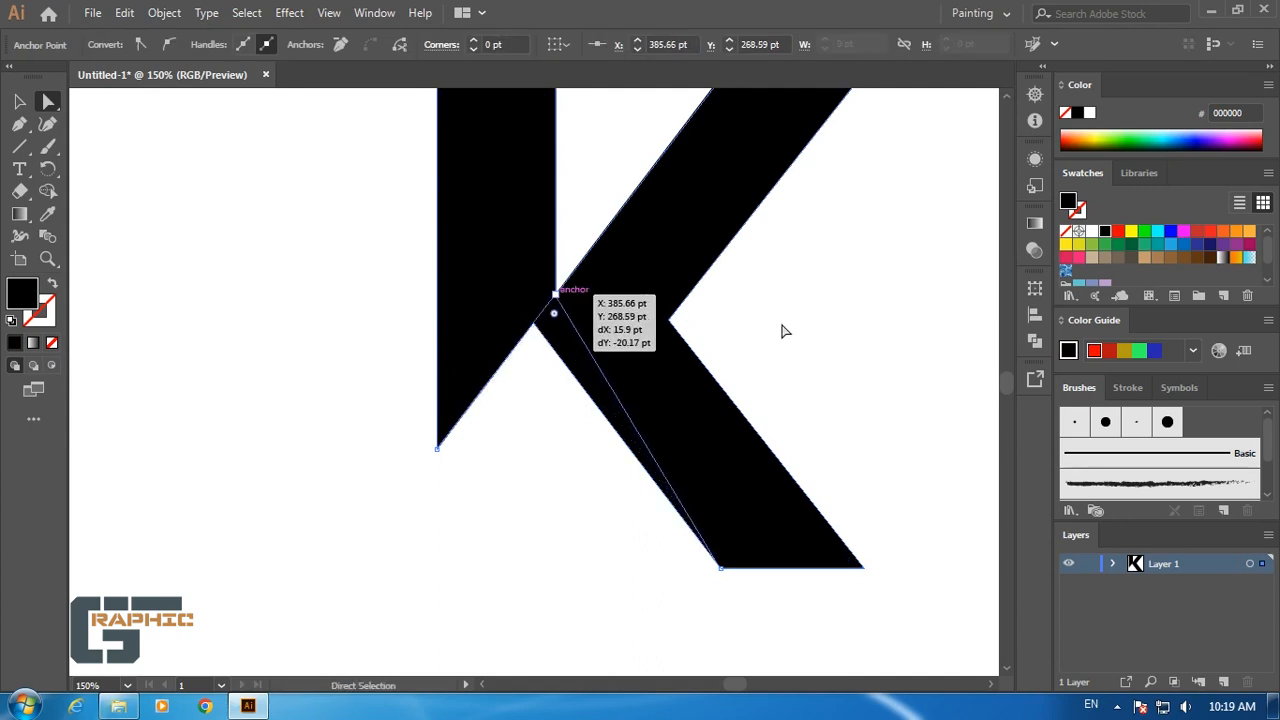
# Narrow the K's lower arm by moving its bottom-left corner anchor to the right, and deselect the shape.
pyautogui.moveTo(843, 351); pyautogui.dragTo(597, 457)
pyautogui.moveTo(531, 610); pyautogui.dragTo(580, 615)
pyautogui.click(688, 387)
pyautogui.moveTo(688, 387)
pyautogui.mouseDown()
pyautogui.moveTo(708, 471)
pyautogui.moveTo(701, 401)
pyautogui.mouseUp()
# Narrow the K's upper arm by moving its top-left corner anchor right to X 515.746 pt.
pyautogui.press('p')
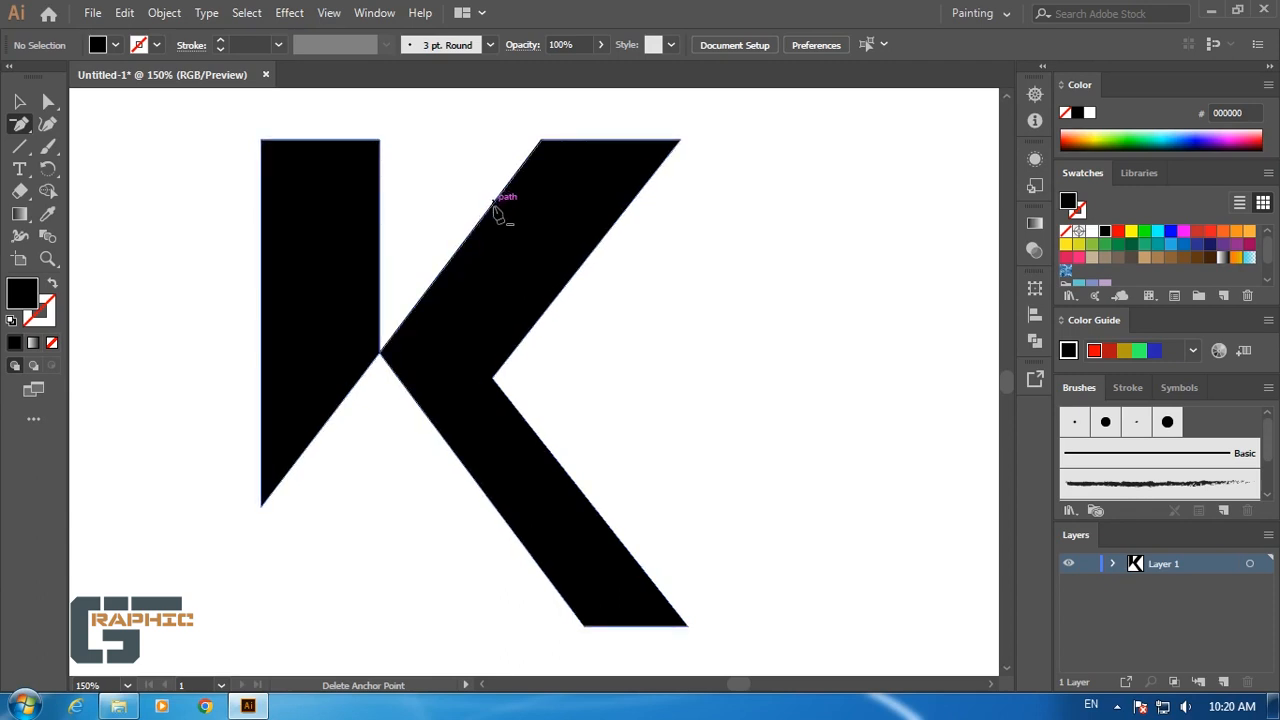
pyautogui.click(501, 200)
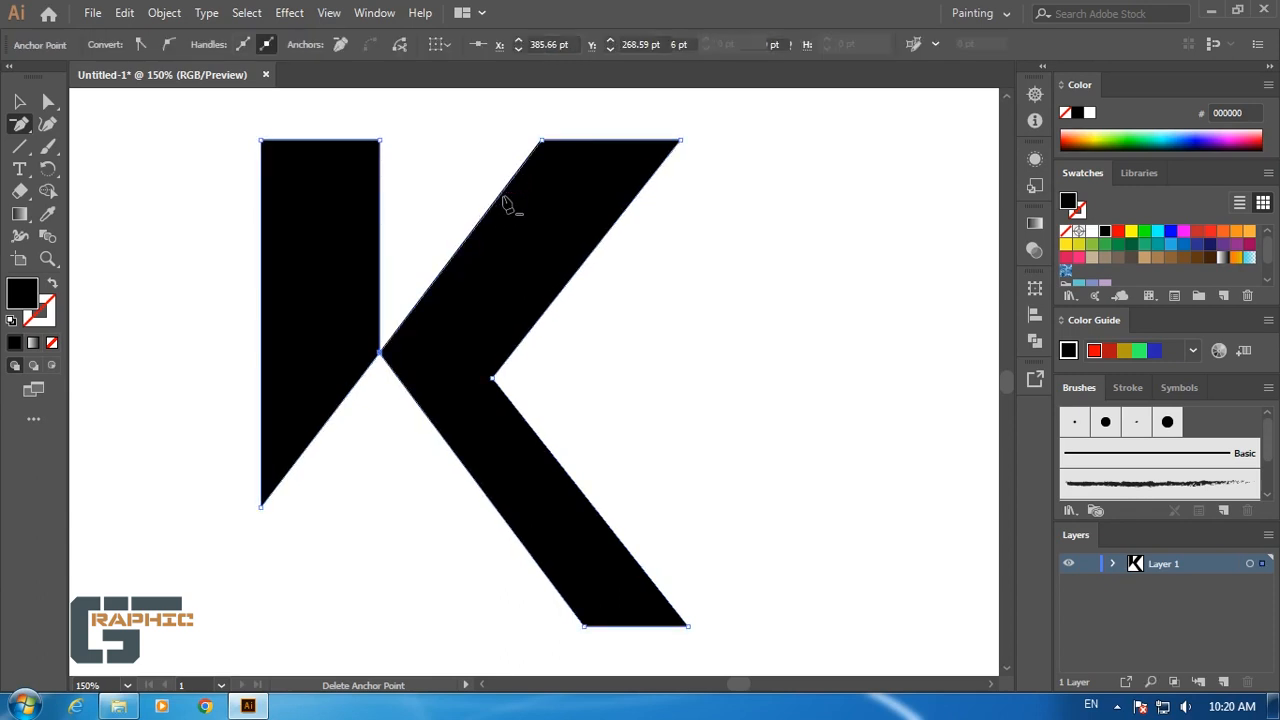
pyautogui.press('a')
pyautogui.moveTo(543, 145); pyautogui.dragTo(561, 145)
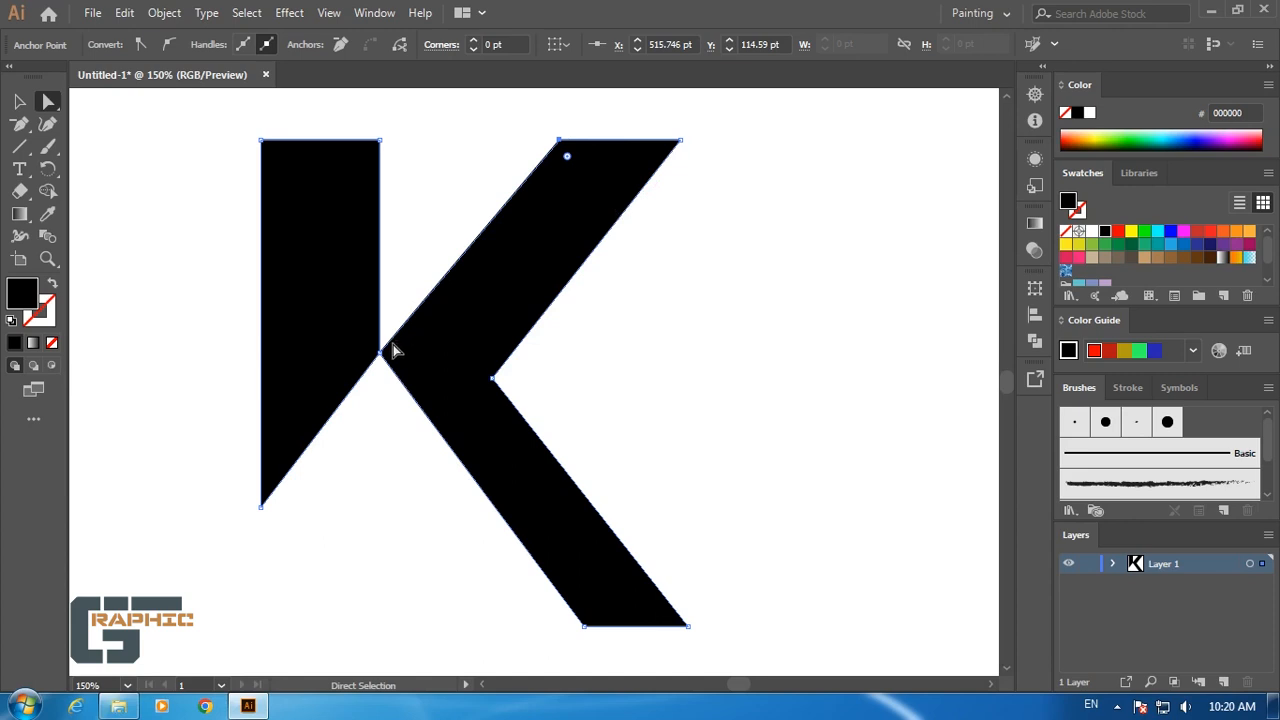
# Select the anchors where the stem meets the arms and nudge them down level with the K's inner notch.
pyautogui.moveTo(366, 368); pyautogui.dragTo(366, 368)
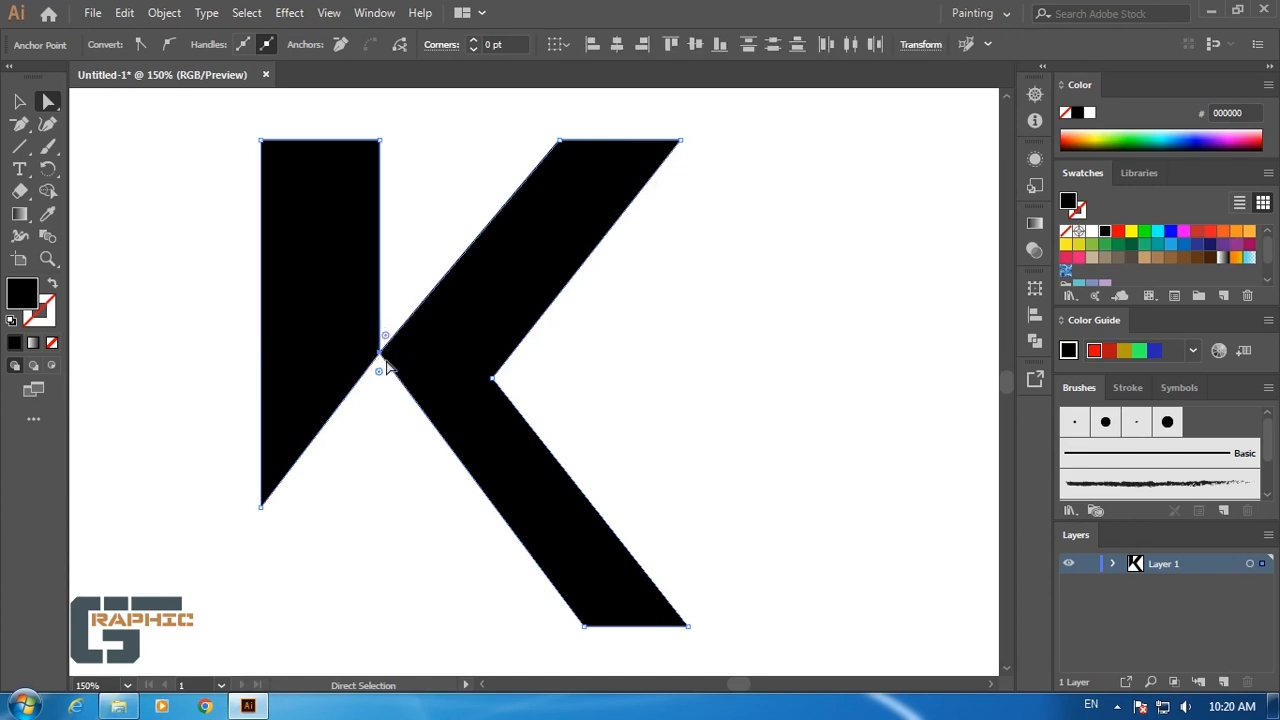
pyautogui.hotkey('shift', 'Down')
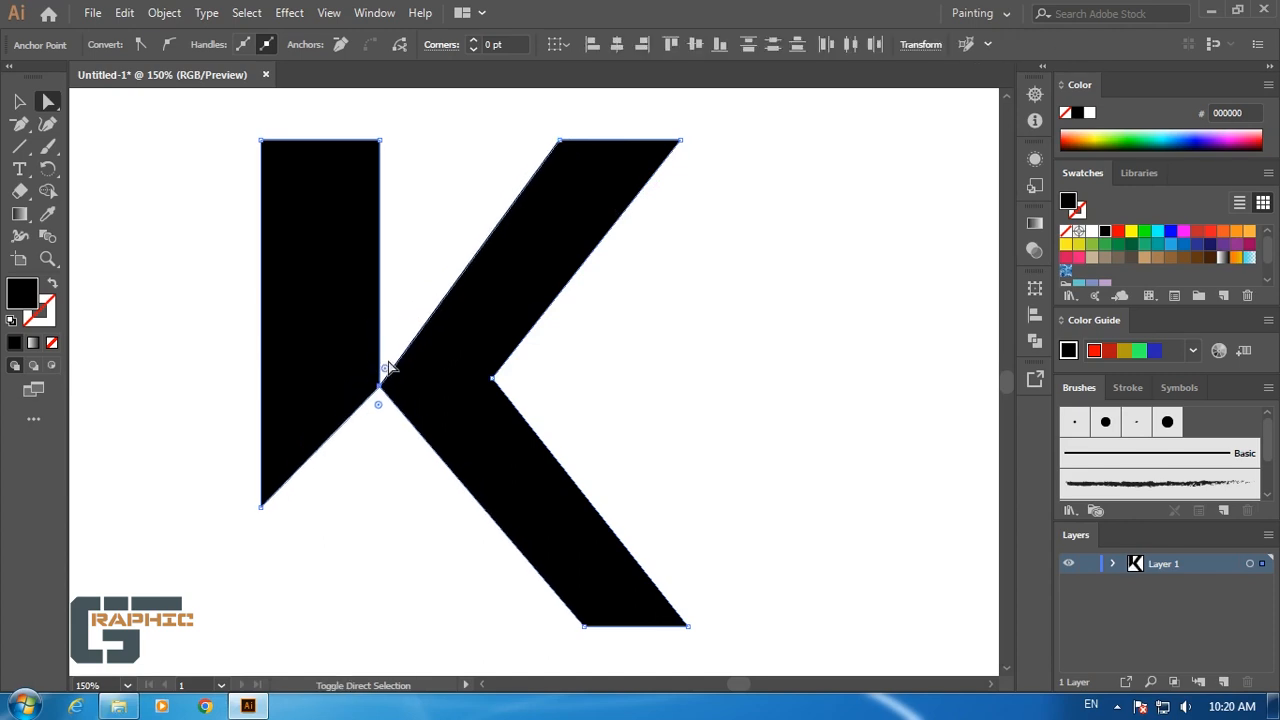
pyautogui.press('Up')
pyautogui.press('Up')
pyautogui.press('Up')
pyautogui.press('Up')
pyautogui.press('Up')
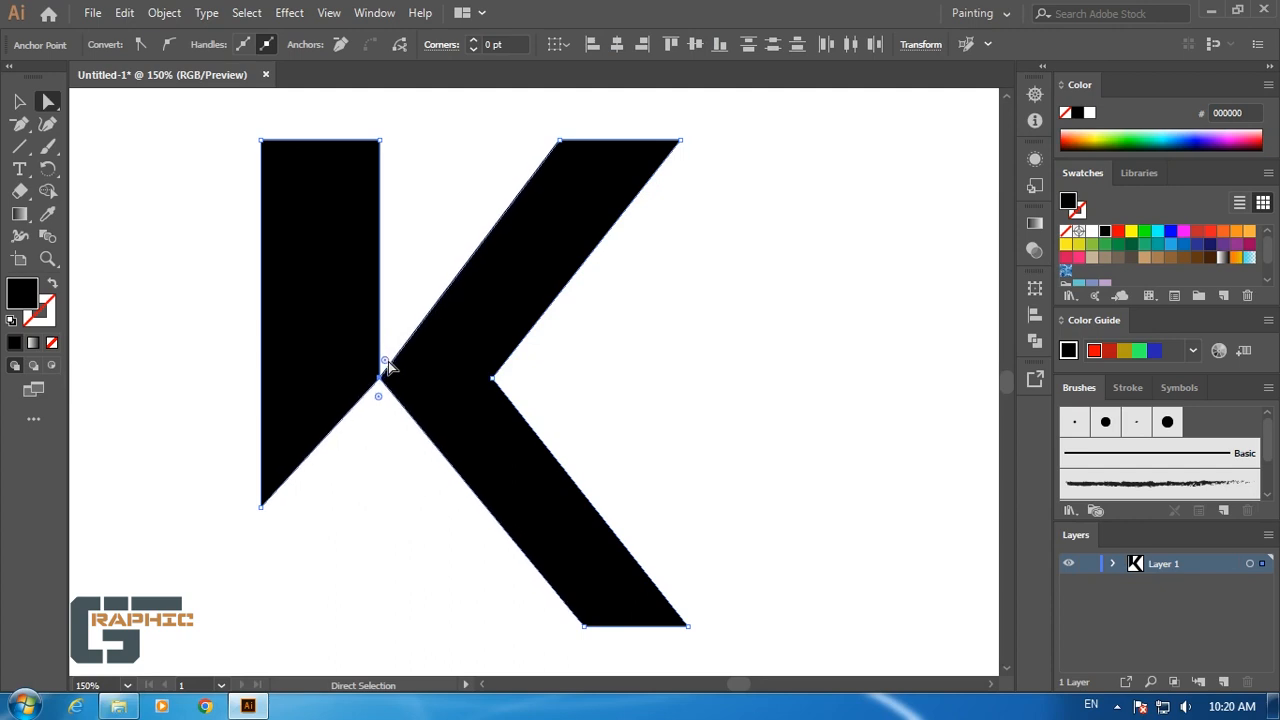
# Show the rulers and place a horizontal guide through the stem junction to check its alignment with the inner notch.
pyautogui.hotkey('ctrl', 'r')
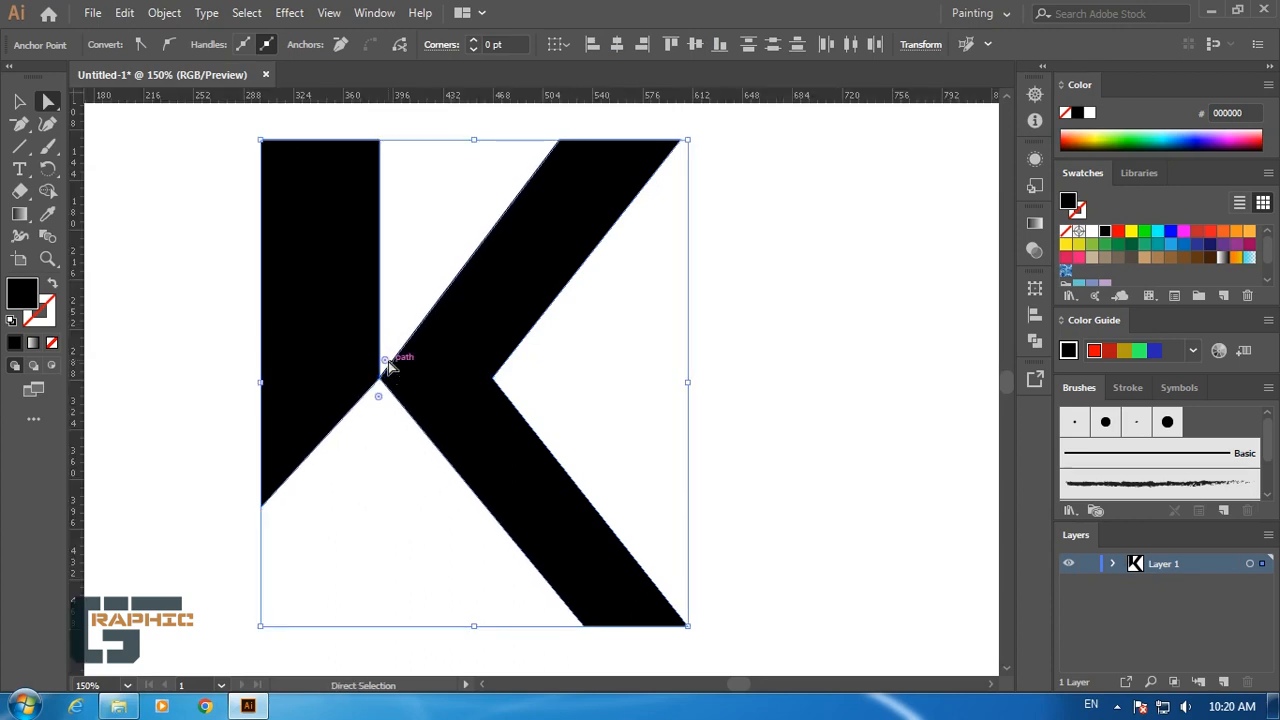
pyautogui.moveTo(510, 95); pyautogui.dragTo(439, 381)
pyautogui.hotkey('ctrl', '+')
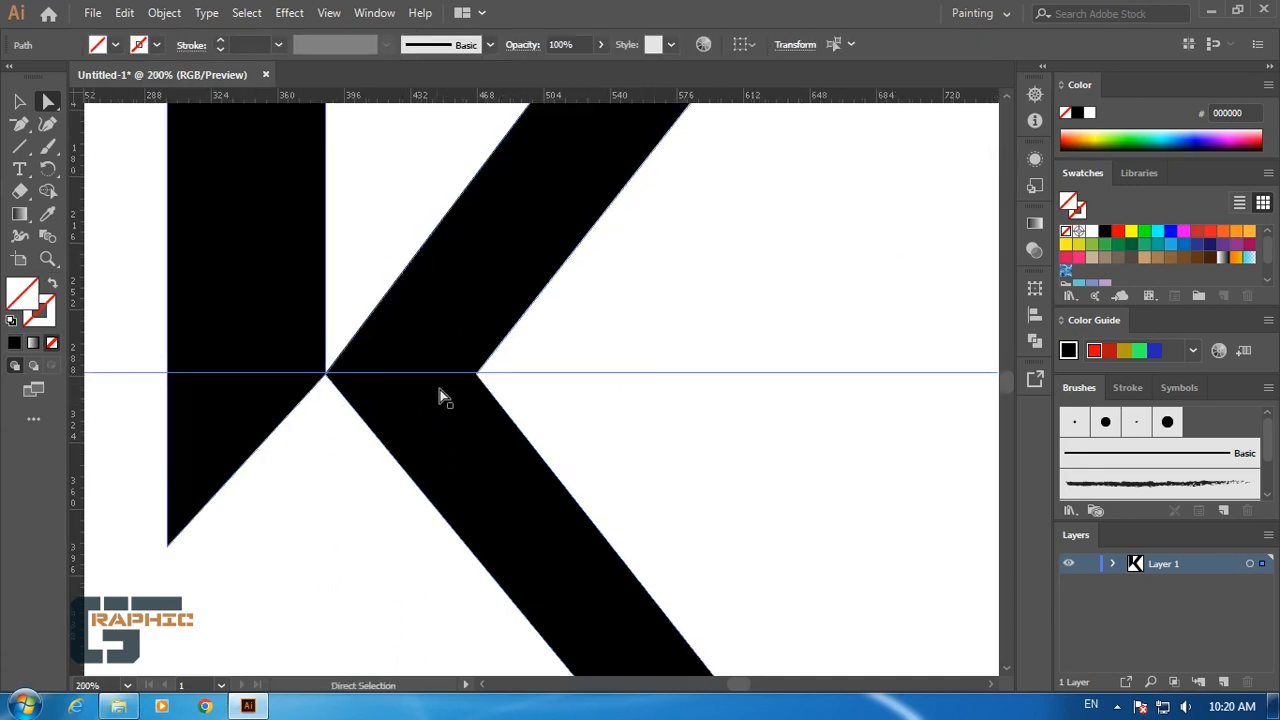
# Move the lower arm's bottom-left corner anchor slightly left to even out the arm's width, and deselect the shape.
pyautogui.moveTo(608, 281); pyautogui.dragTo(500, 269)
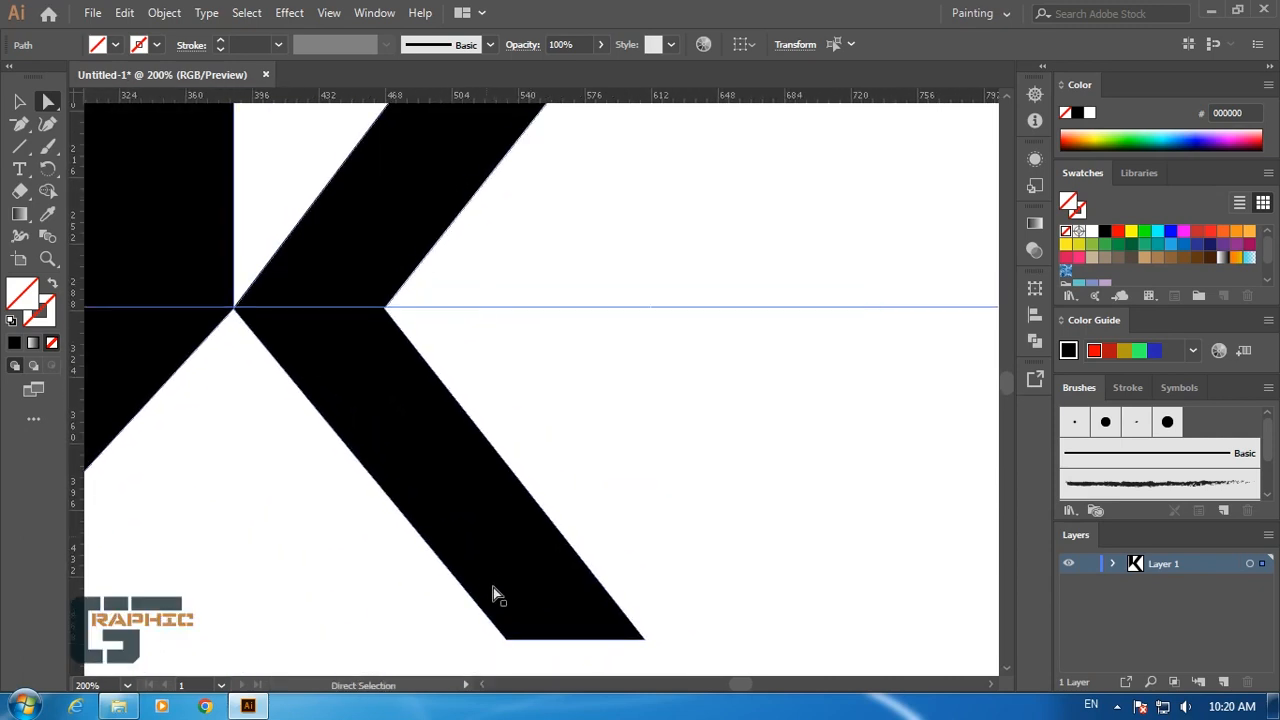
pyautogui.moveTo(507, 638); pyautogui.dragTo(499, 638)
pyautogui.moveTo(568, 409); pyautogui.dragTo(715, 402)
pyautogui.click(405, 538)
pyautogui.moveTo(411, 523); pyautogui.dragTo(466, 416)
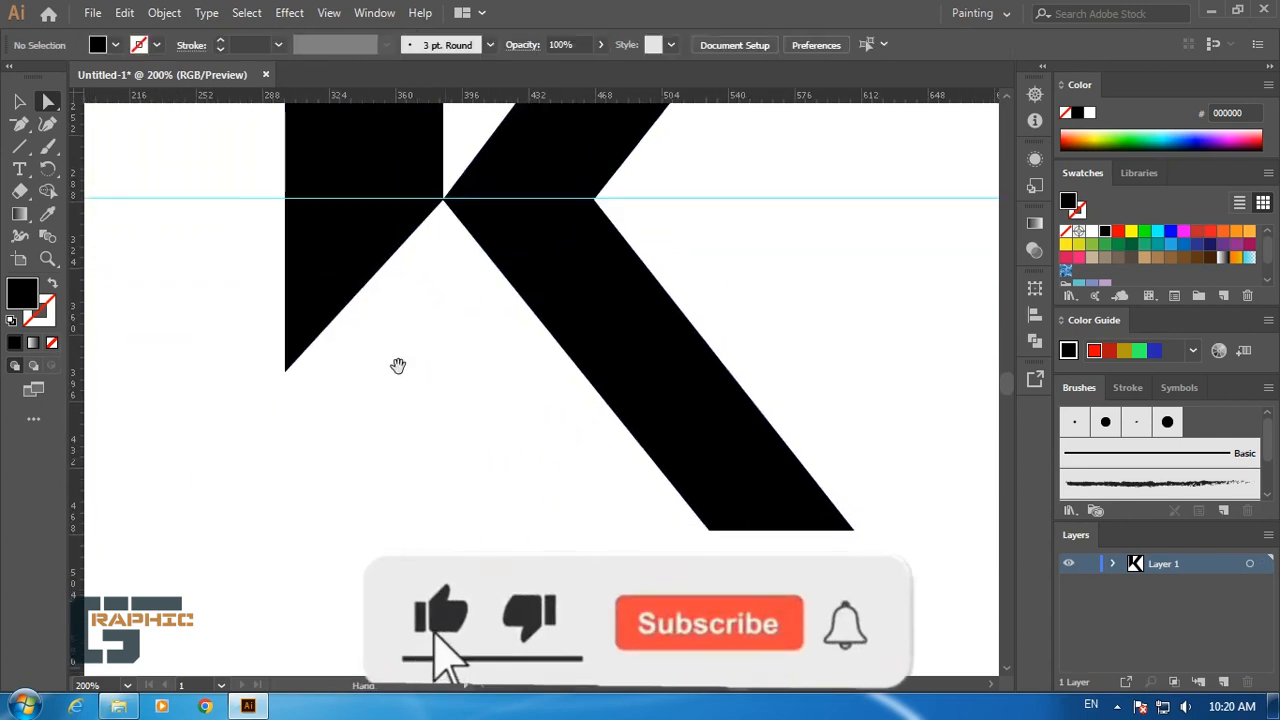
# Draw a small black square below the stem's pointed end and place a copy beside it with a narrow gap.
pyautogui.moveTo(398, 365); pyautogui.dragTo(417, 303)
pyautogui.moveTo(19, 146); pyautogui.dragTo(80, 158)
pyautogui.press('m')
pyautogui.moveTo(262, 374); pyautogui.dragTo(358, 403)
pyautogui.click(19, 101)
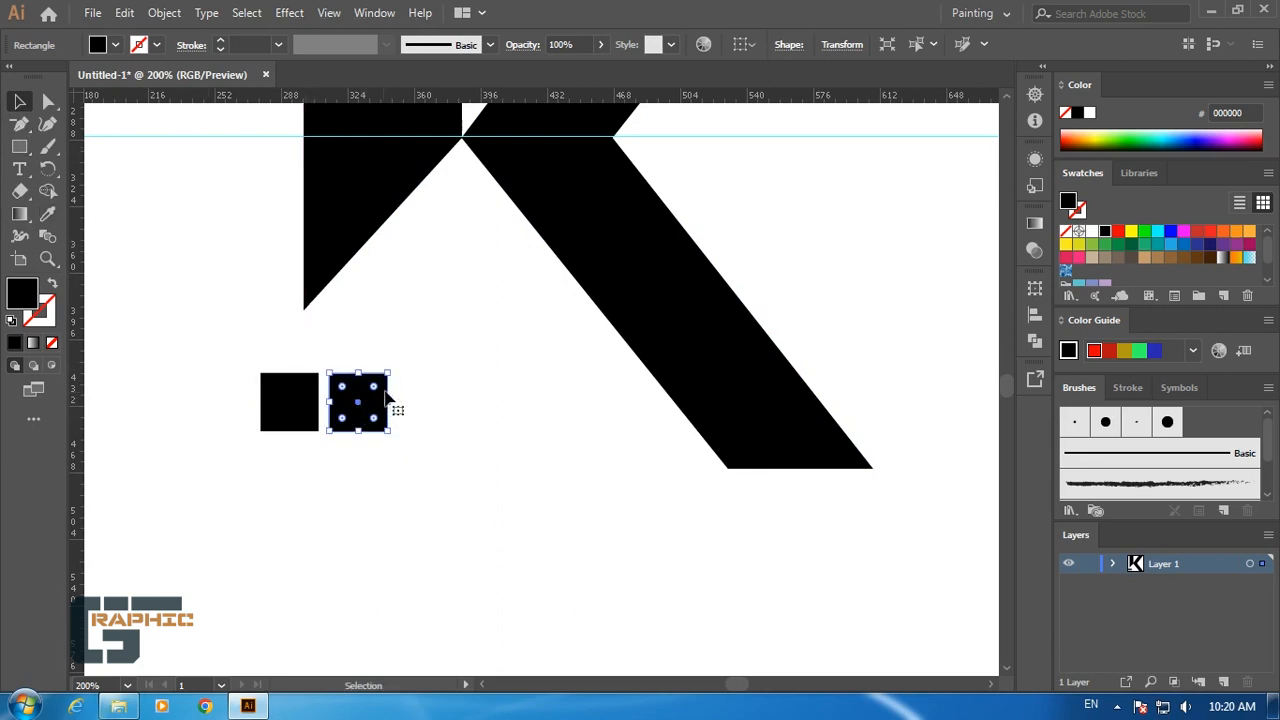
# Reflect a copy of both squares across the horizontal axis and place it 36 pt straight down as a second row.
pyautogui.keyDown('shift'); pyautogui.click(280, 425); pyautogui.keyUp('shift')
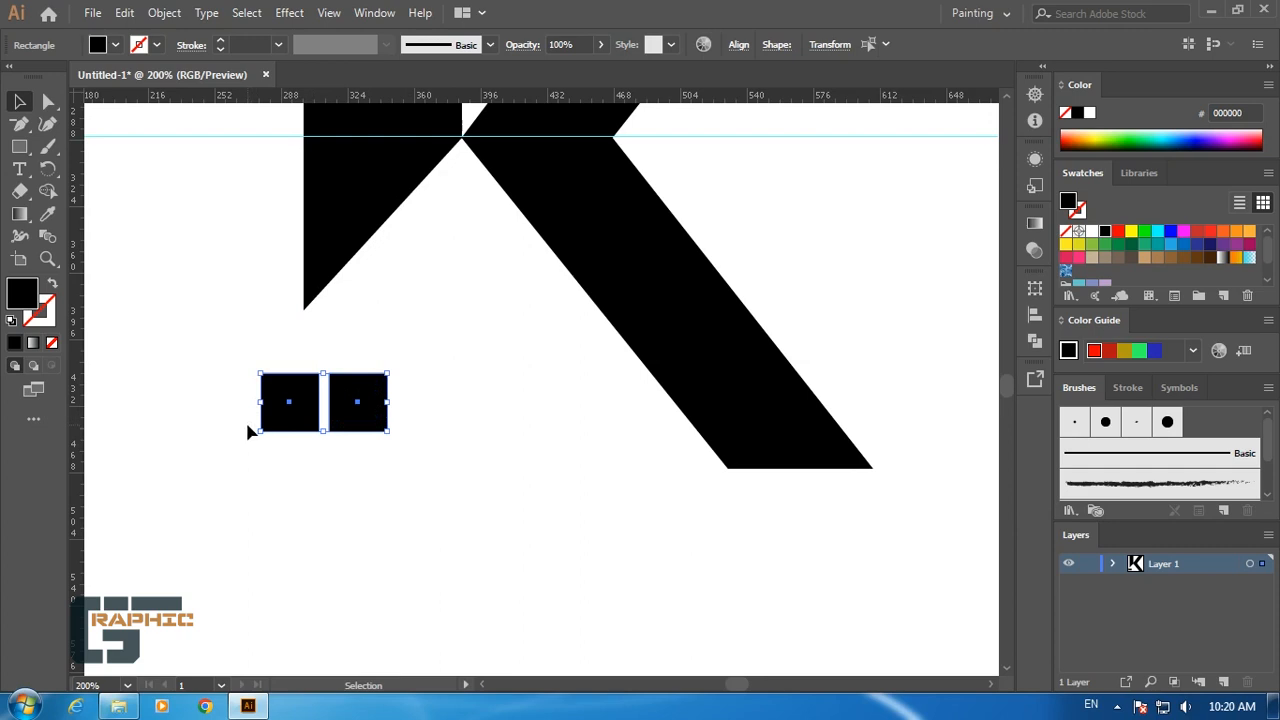
pyautogui.press('o')
pyautogui.press('Return')
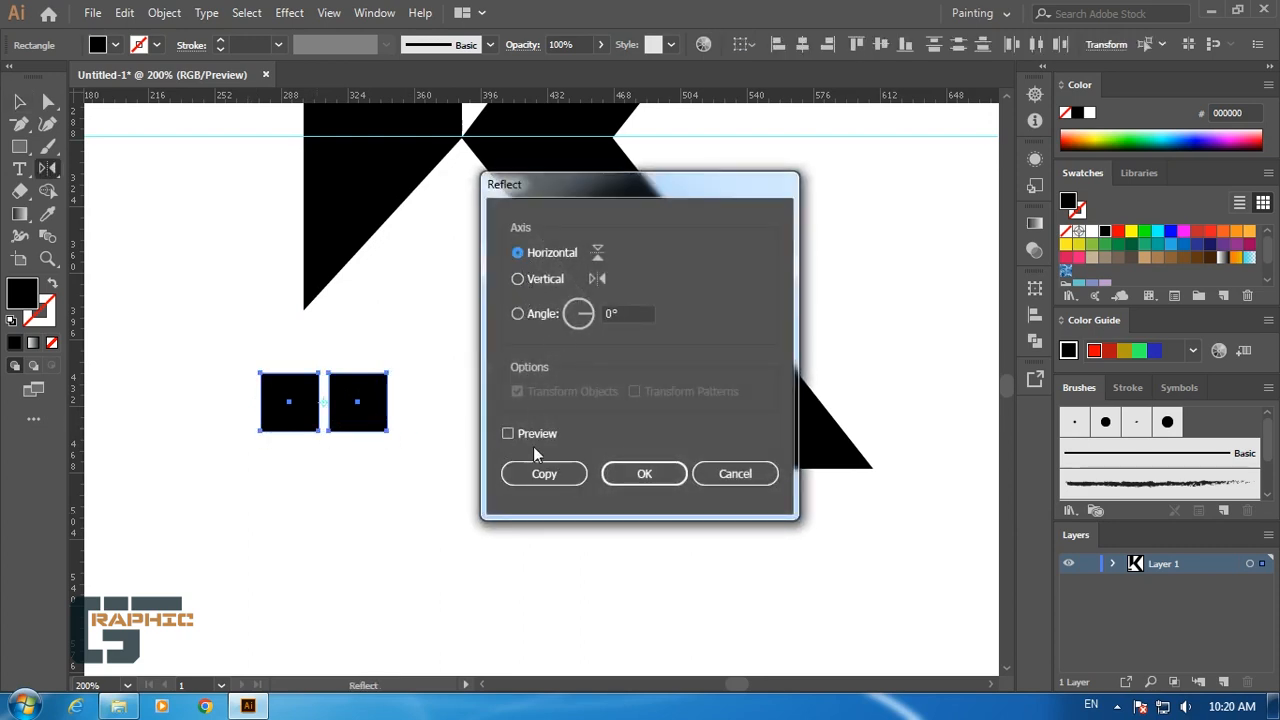
pyautogui.press('Return')
pyautogui.click(16, 100)
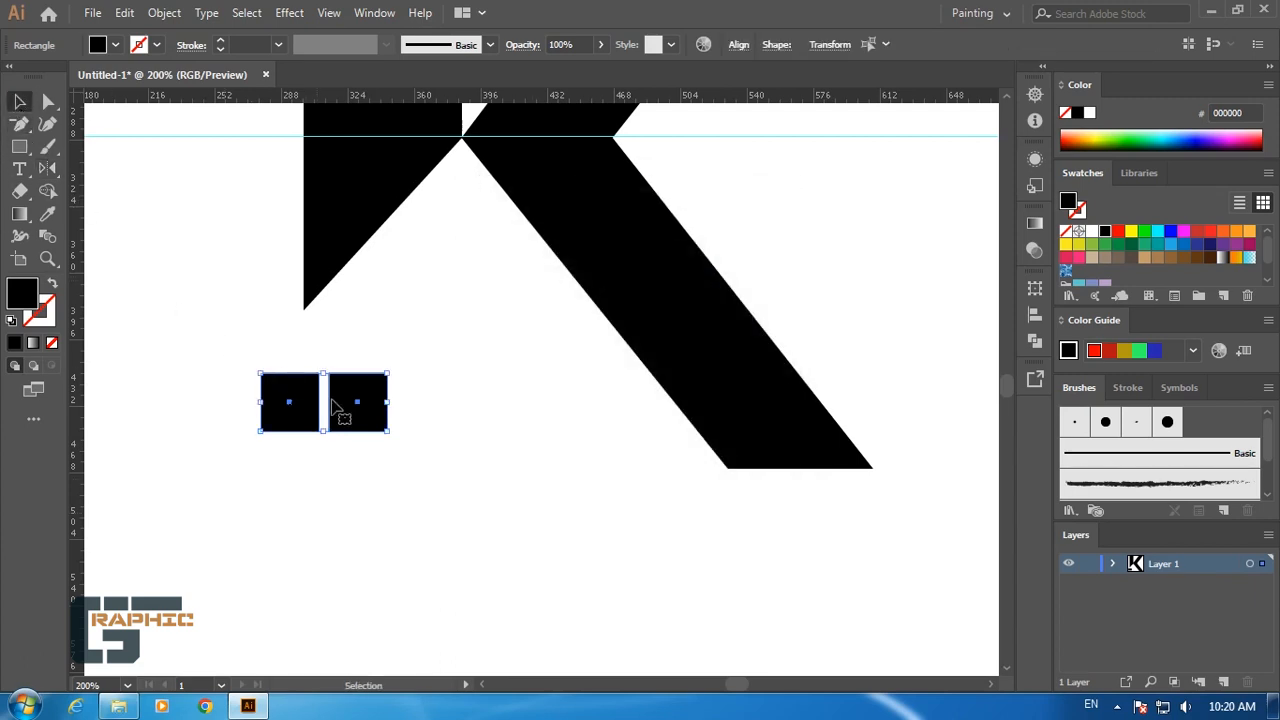
pyautogui.moveTo(338, 417); pyautogui.dragTo(368, 440)
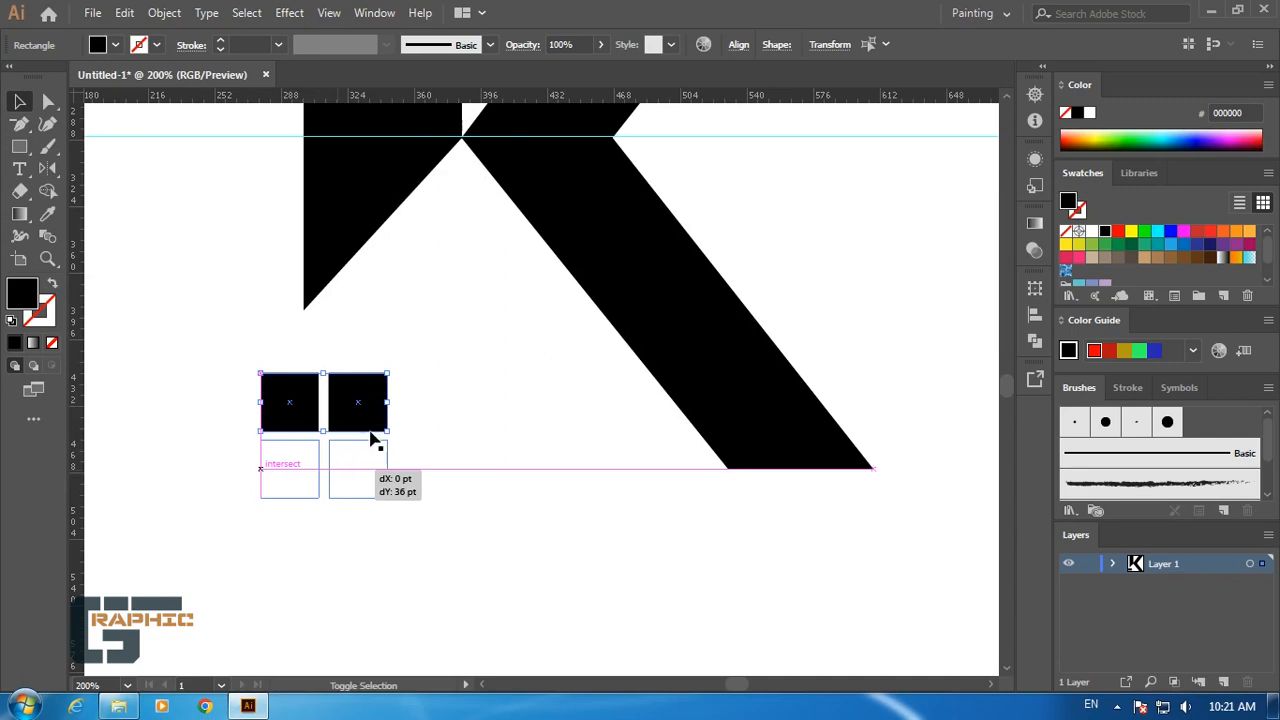
# Select all four squares and move them as a block up into the space beneath the stem junction, leaving them deselected.
pyautogui.moveTo(437, 404); pyautogui.dragTo(223, 488)
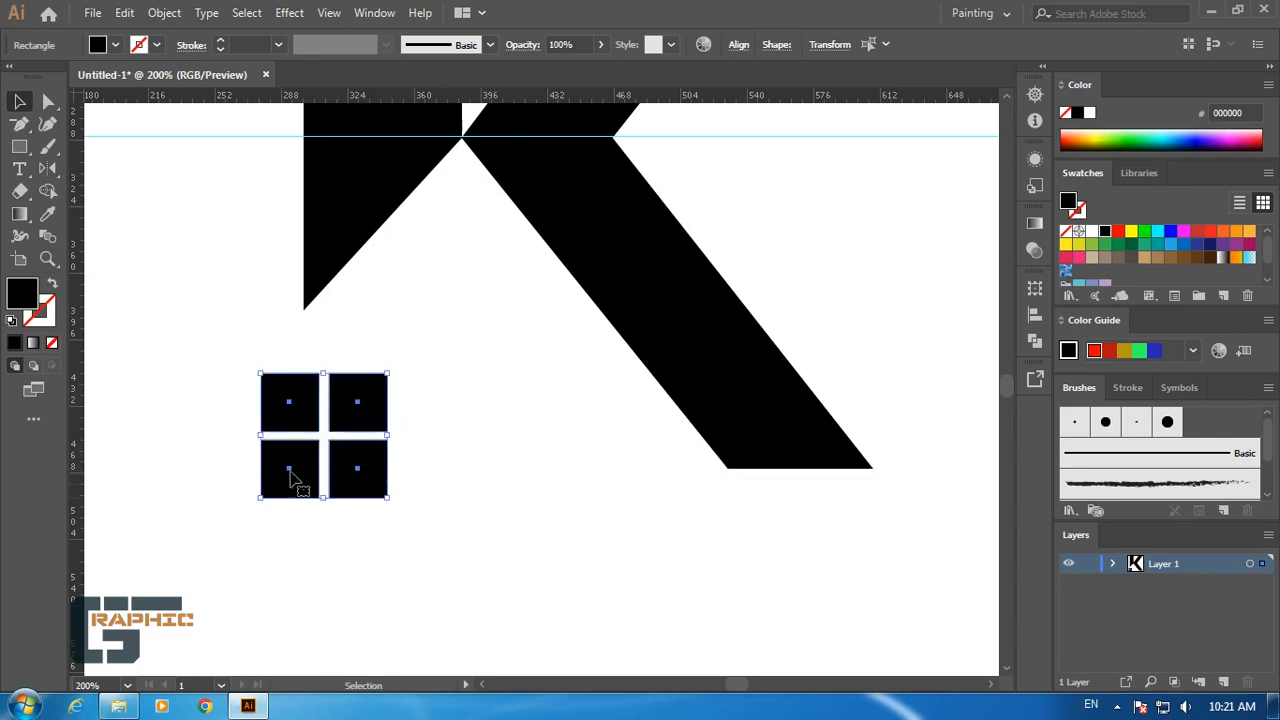
pyautogui.moveTo(340, 413); pyautogui.dragTo(458, 306)
pyautogui.moveTo(476, 457); pyautogui.dragTo(480, 466)
pyautogui.click(480, 466)
# Remove the horizontal guide, enlarge the whole K logo with its squares proportionally on the artboard, and deselect it.
pyautogui.hotkey('ctrl', '-')
pyautogui.hotkey('ctrl', '-')
pyautogui.hotkey('ctrl', '-')
pyautogui.hotkey('ctrl', '-')
pyautogui.hotkey('ctrl', '-')
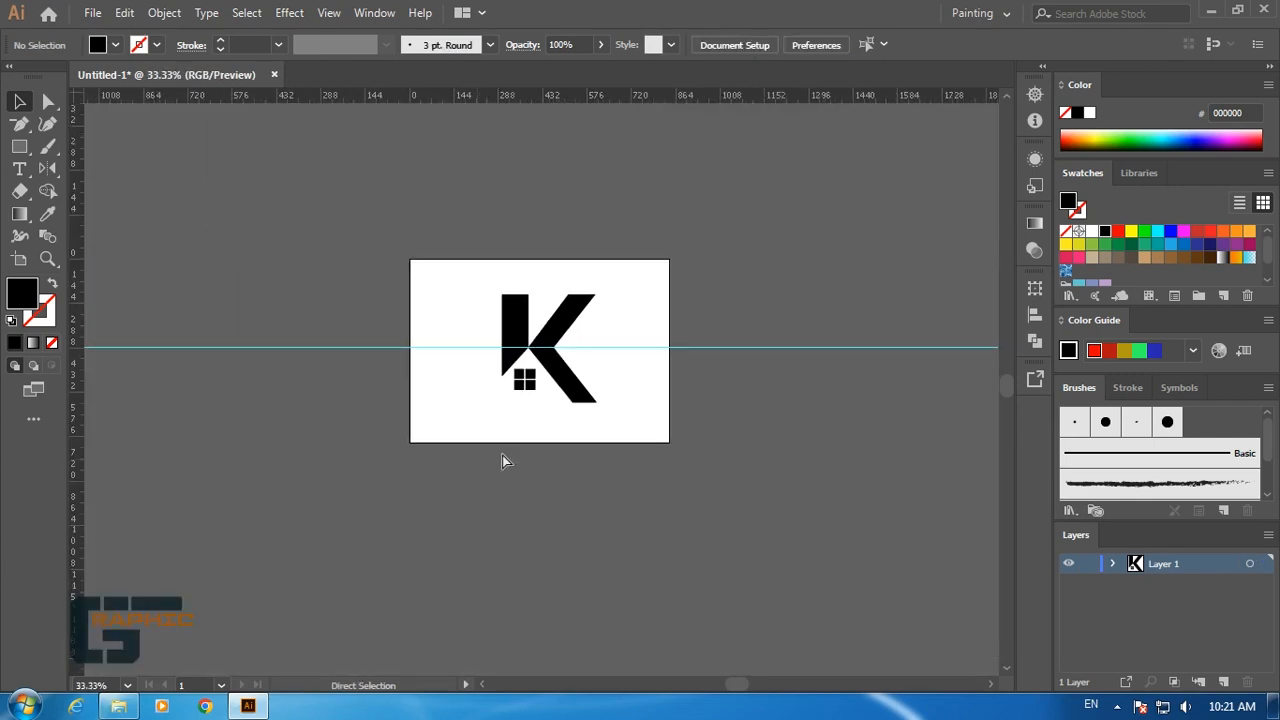
pyautogui.hotkey('ctrl', '+')
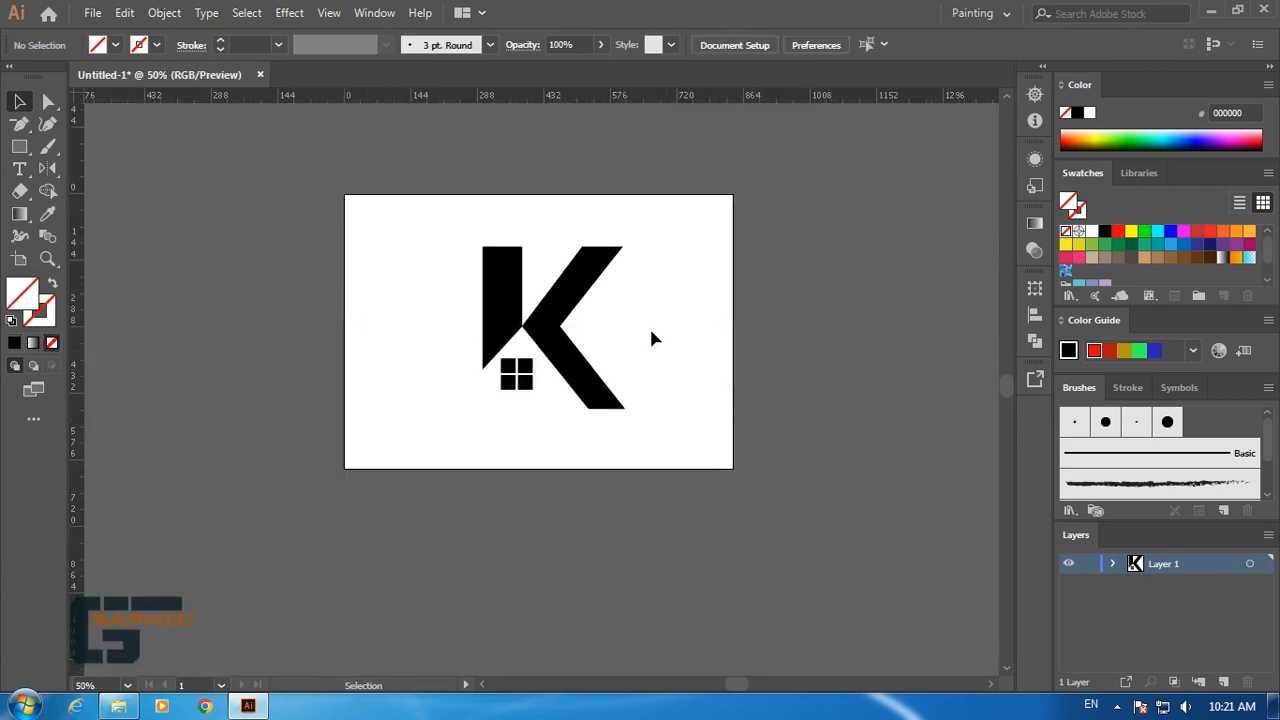
pyautogui.hotkey('ctrl', '+')
pyautogui.moveTo(658, 272); pyautogui.dragTo(381, 466)
pyautogui.moveTo(497, 430); pyautogui.dragTo(529, 386)
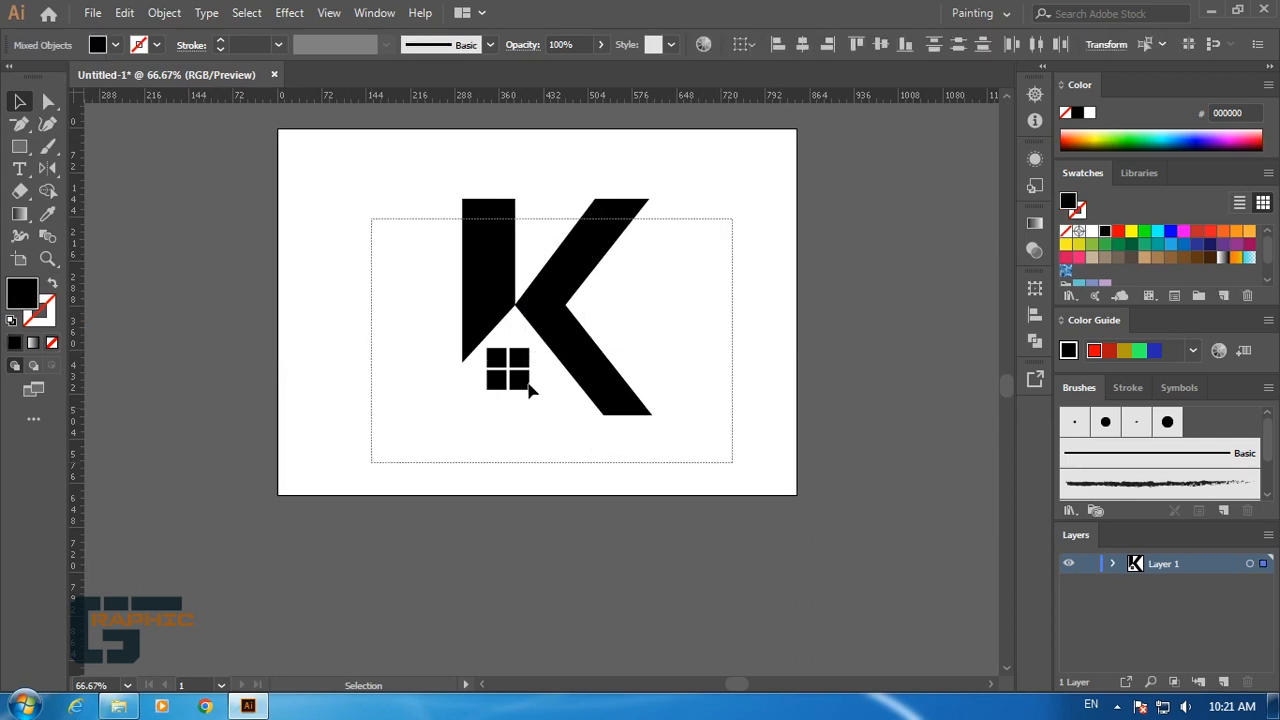
pyautogui.moveTo(654, 200); pyautogui.dragTo(712, 165)
pyautogui.click(723, 229)
# Scale the four squares down and reposition them beneath the junction between the stem's diagonal cut and the lower arm.
pyautogui.hotkey('ctrl', '+')
pyautogui.press('space')
pyautogui.moveTo(537, 311); pyautogui.dragTo(653, 412)
pyautogui.moveTo(612, 452); pyautogui.dragTo(556, 550)
pyautogui.moveTo(528, 483); pyautogui.dragTo(540, 457)
pyautogui.press('space')
pyautogui.moveTo(503, 371); pyautogui.dragTo(518, 438)
pyautogui.click(280, 514)
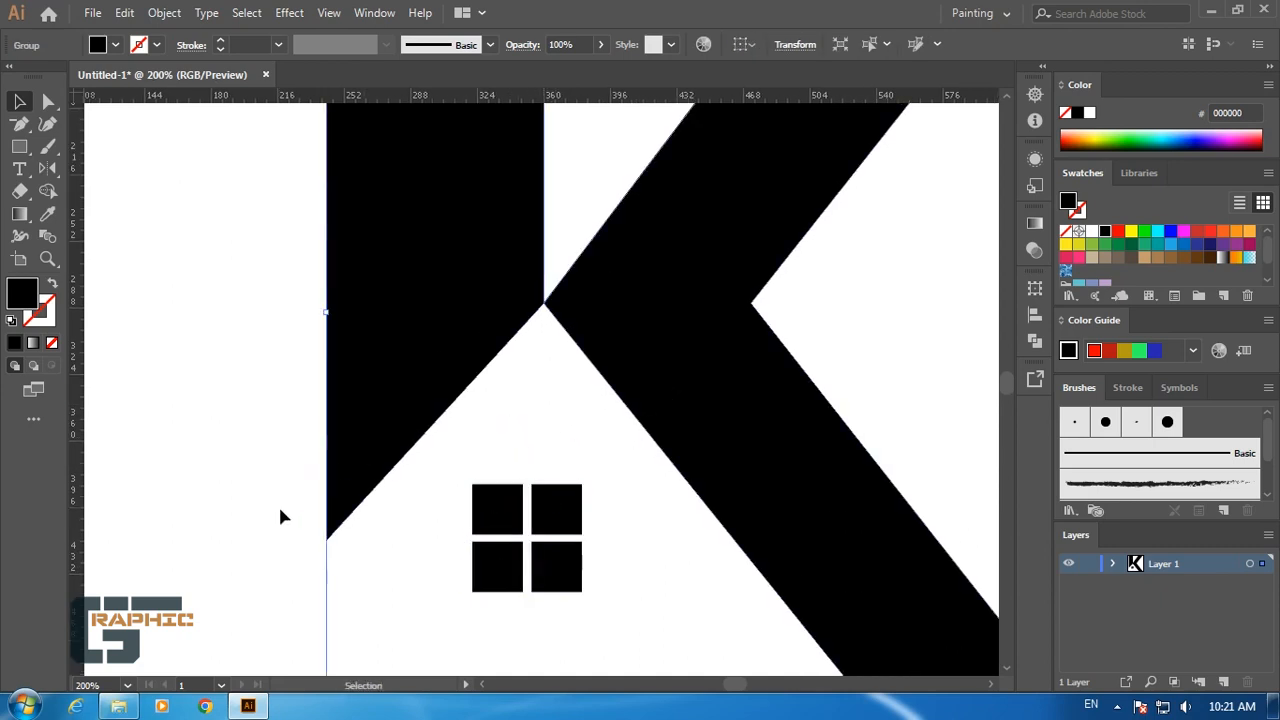
# Select the stem's two left-hand anchors and shift them slightly right to narrow the stem.
pyautogui.press('a')
pyautogui.moveTo(286, 514); pyautogui.dragTo(340, 585)
pyautogui.press('space')
pyautogui.scroll(5, 346, 309)
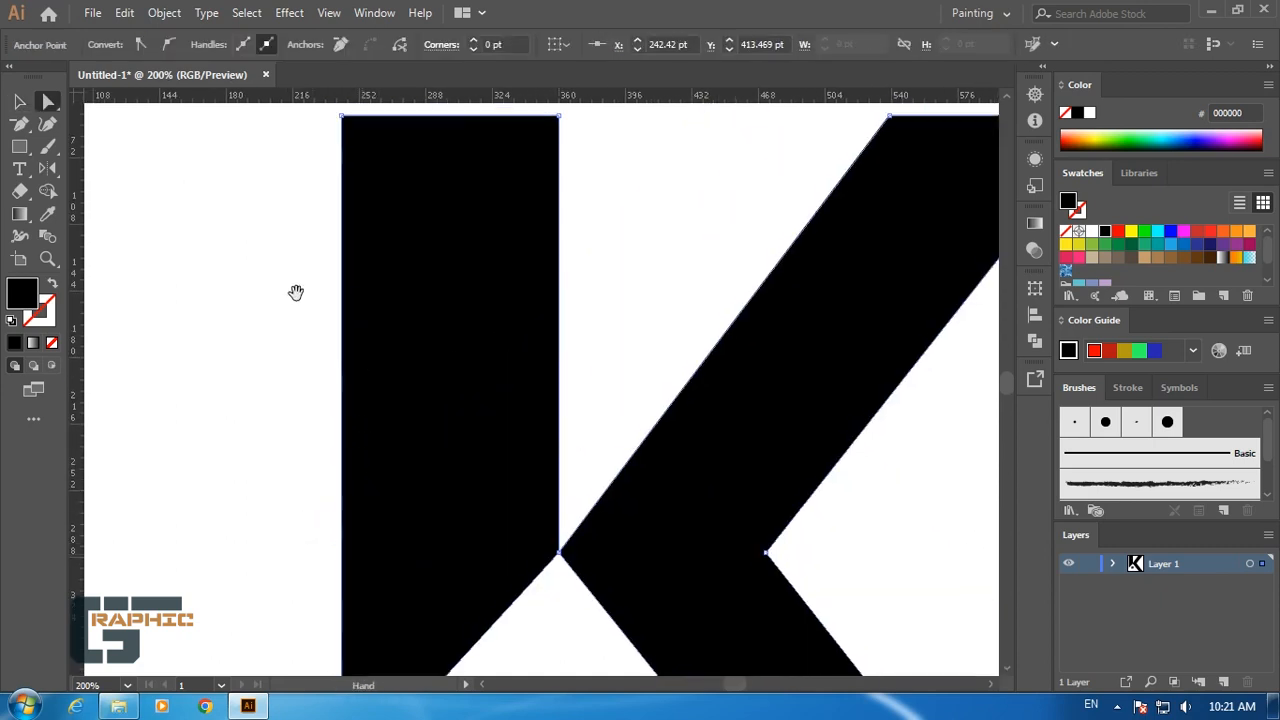
pyautogui.moveTo(359, 177)
pyautogui.mouseDown()
pyautogui.moveTo(374, 171)
pyautogui.moveTo(366, 162)
pyautogui.mouseUp()
pyautogui.press('space')
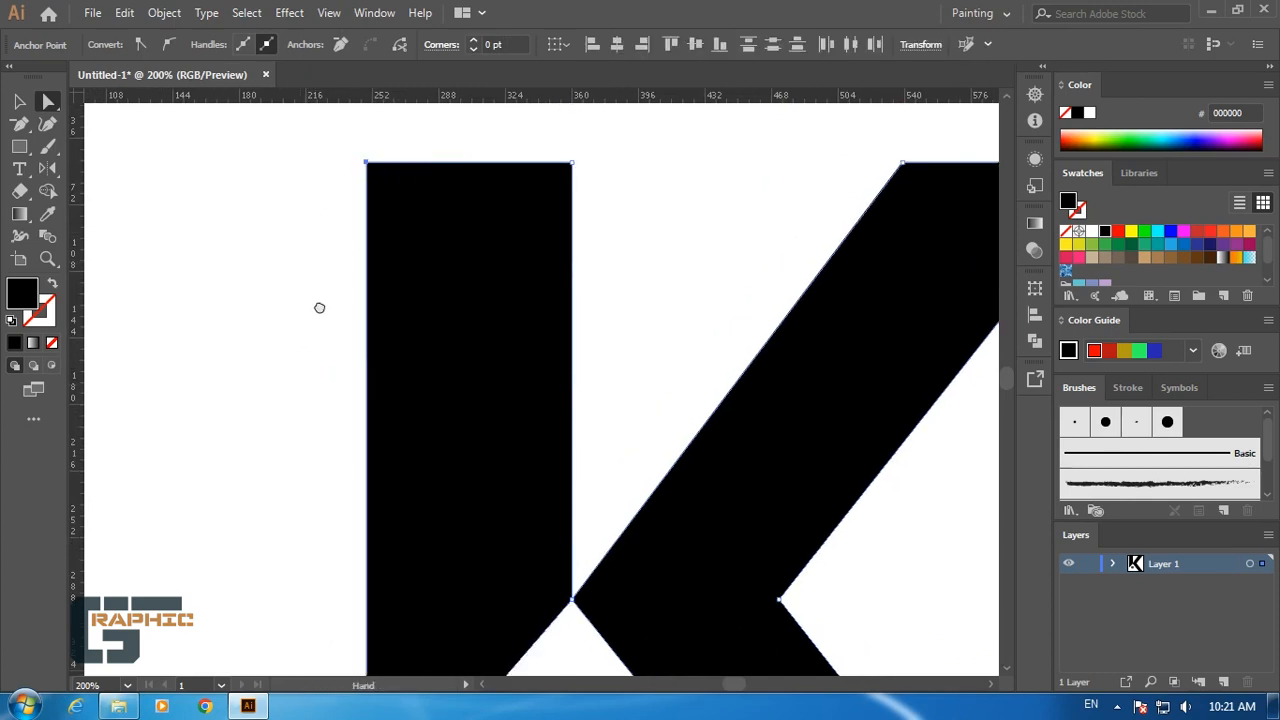
pyautogui.moveTo(312, 346); pyautogui.dragTo(341, 177)
pyautogui.moveTo(311, 333); pyautogui.dragTo(303, 364)
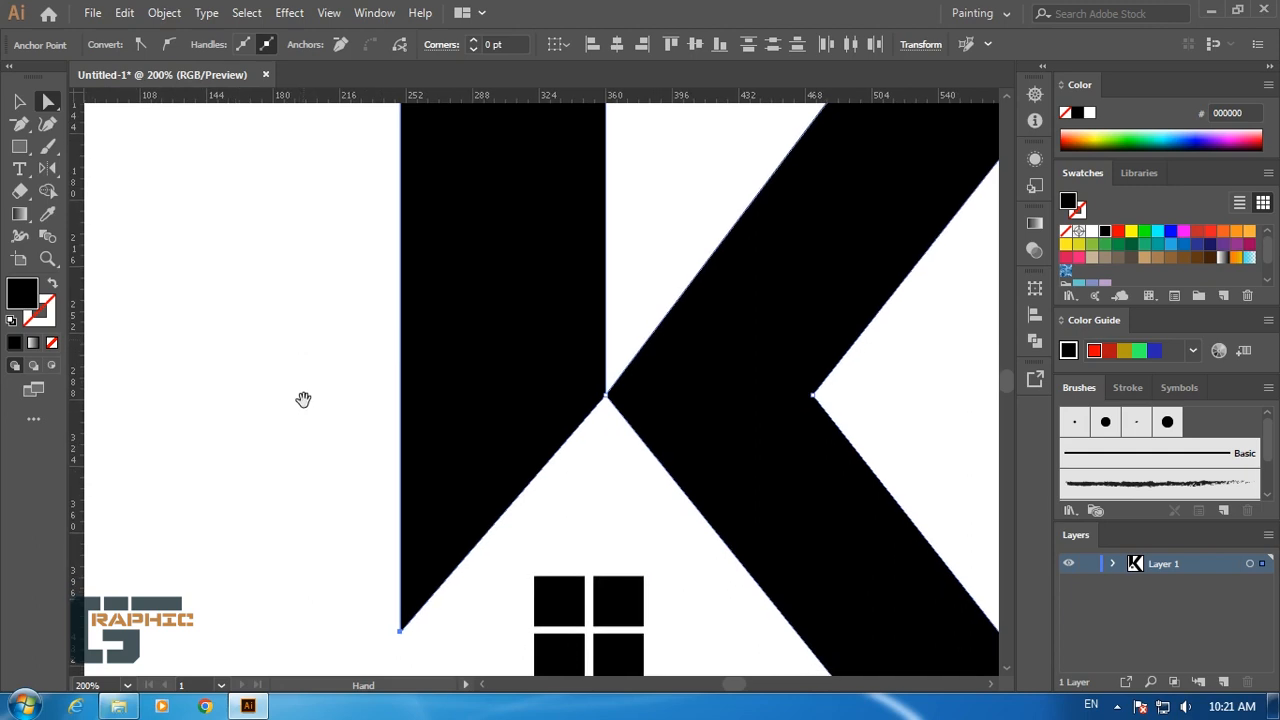
# Move the stem's lower-left anchor to about X 256.3 pt, Y 404.9 pt, and its top-left anchor 4.56 pt right along the top edge.
pyautogui.click(361, 646)
pyautogui.moveTo(400, 630); pyautogui.dragTo(414, 614)
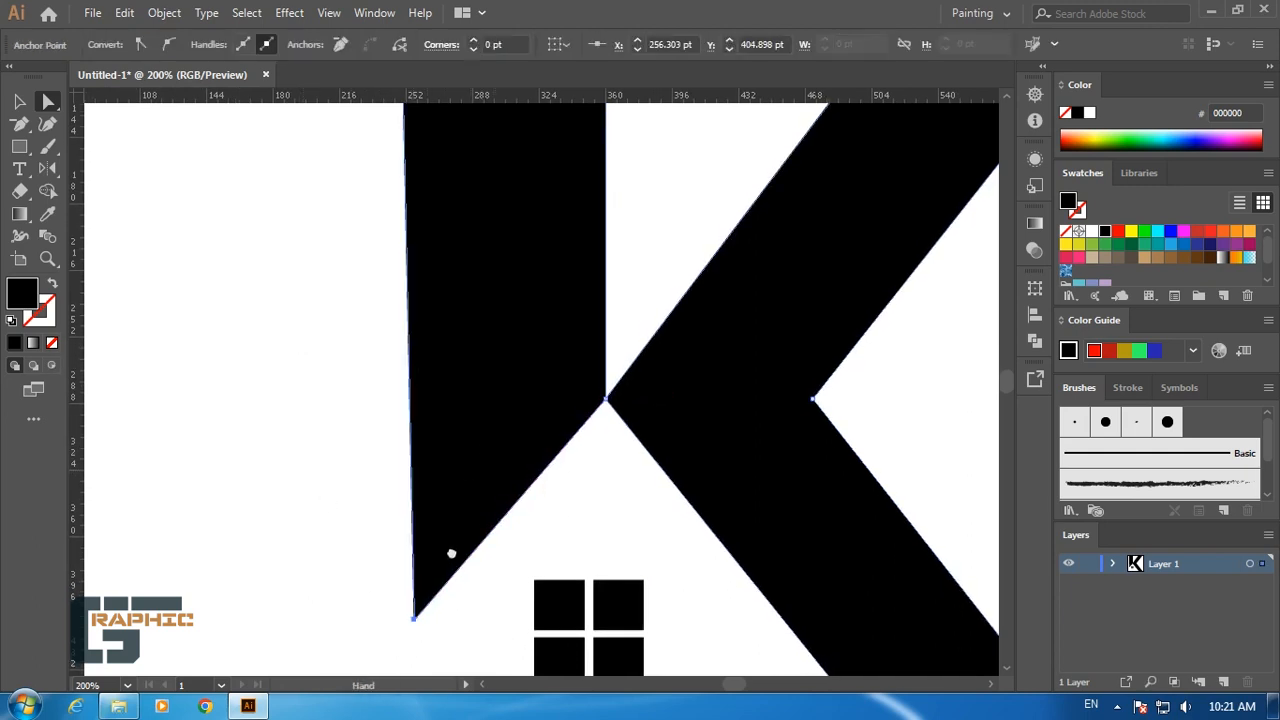
pyautogui.scroll(6, 420, 420)
pyautogui.moveTo(353, 237); pyautogui.dragTo(363, 240)
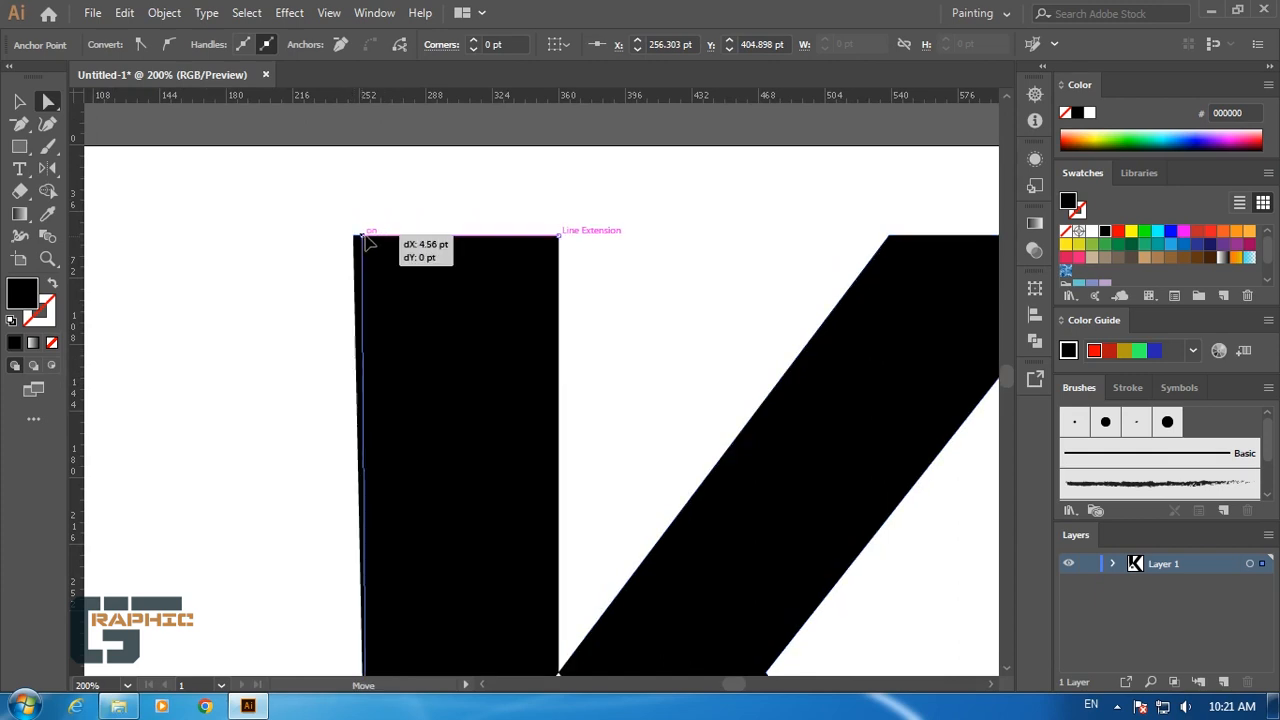
pyautogui.moveTo(309, 306); pyautogui.dragTo(326, 219)
pyautogui.scroll(-5, 363, 269)
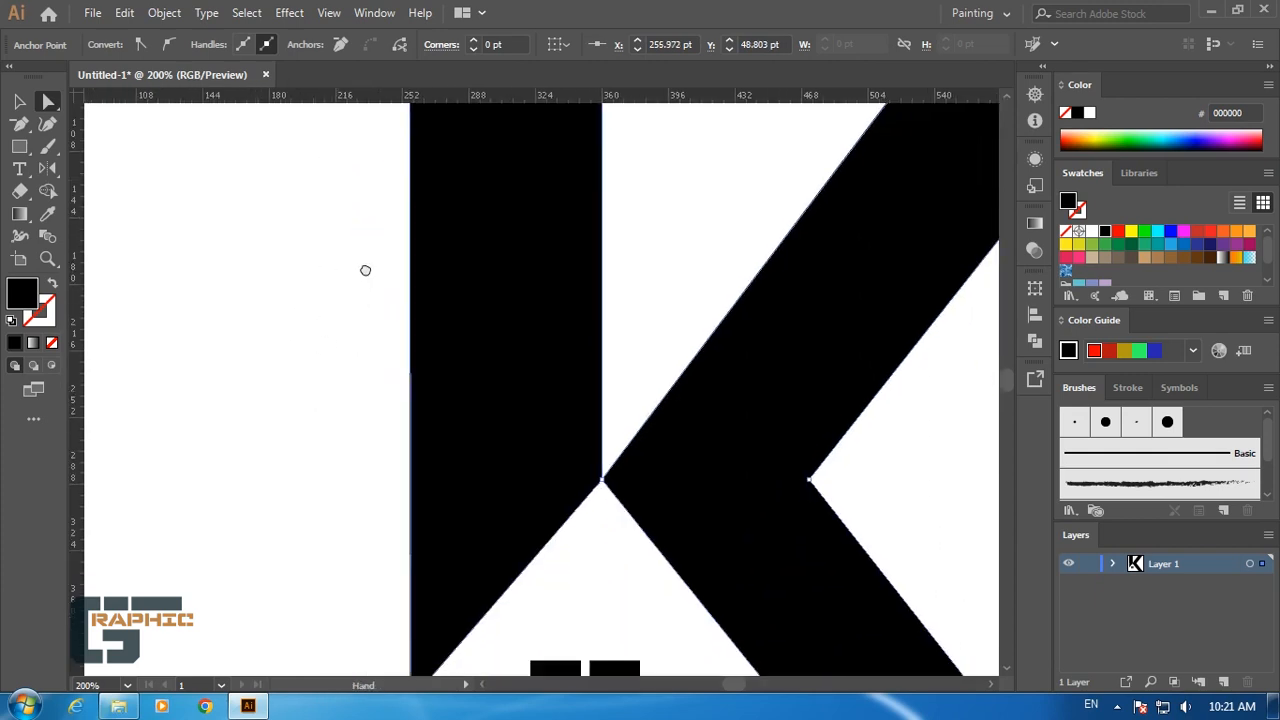
pyautogui.moveTo(383, 303); pyautogui.dragTo(346, 311)
pyautogui.hotkey('ctrl', '-')
pyautogui.hotkey('ctrl', '-')
pyautogui.hotkey('ctrl', '-')
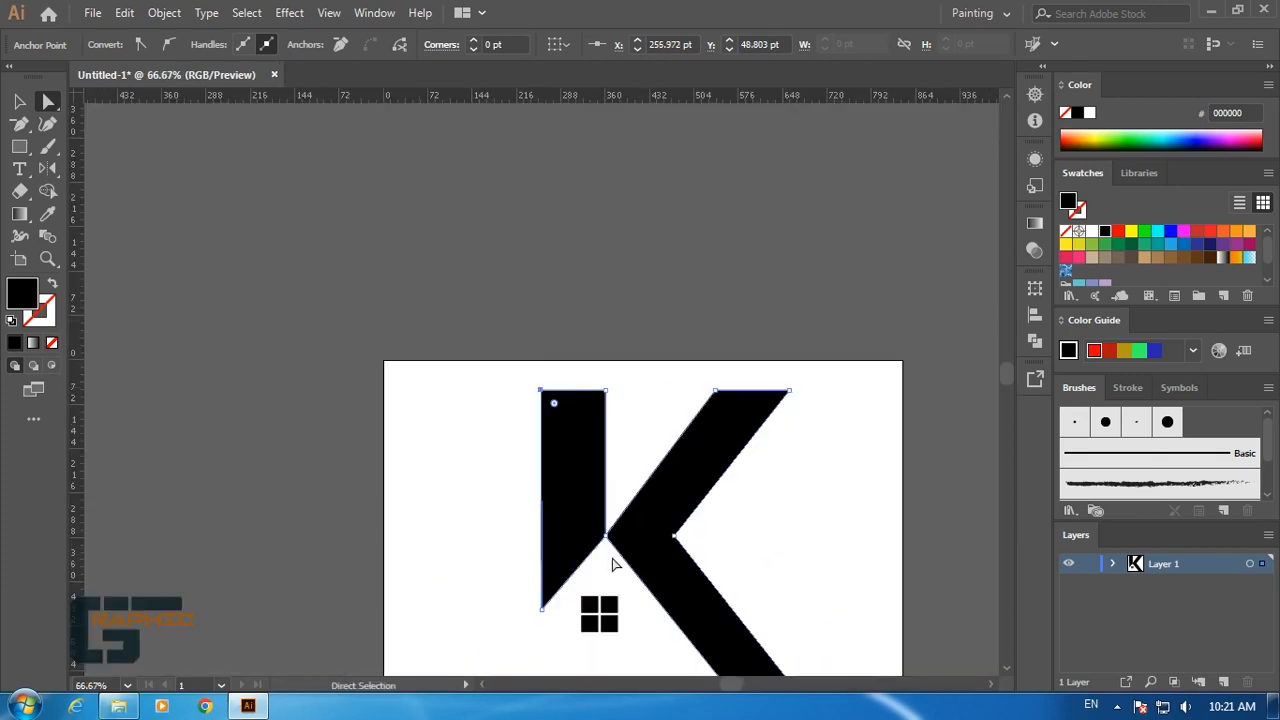
pyautogui.moveTo(678, 594); pyautogui.dragTo(539, 331)
pyautogui.moveTo(706, 398); pyautogui.dragTo(647, 413)
pyautogui.click(661, 353)
pyautogui.moveTo(661, 353); pyautogui.dragTo(655, 396)
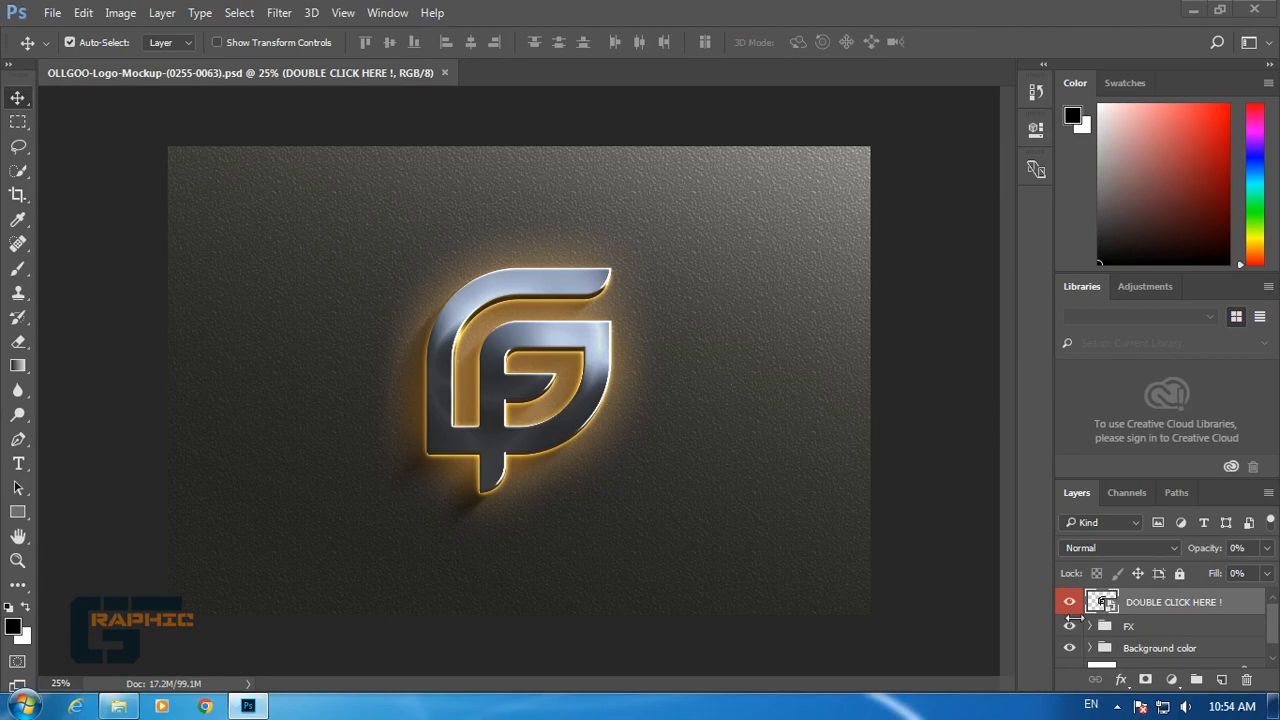
# In Photoshop, open the contents of the mockup's DOUBLE CLICK HERE ! smart object, and open the exported logo image 30-01 from New folder.
pyautogui.doubleClick(1106, 604)
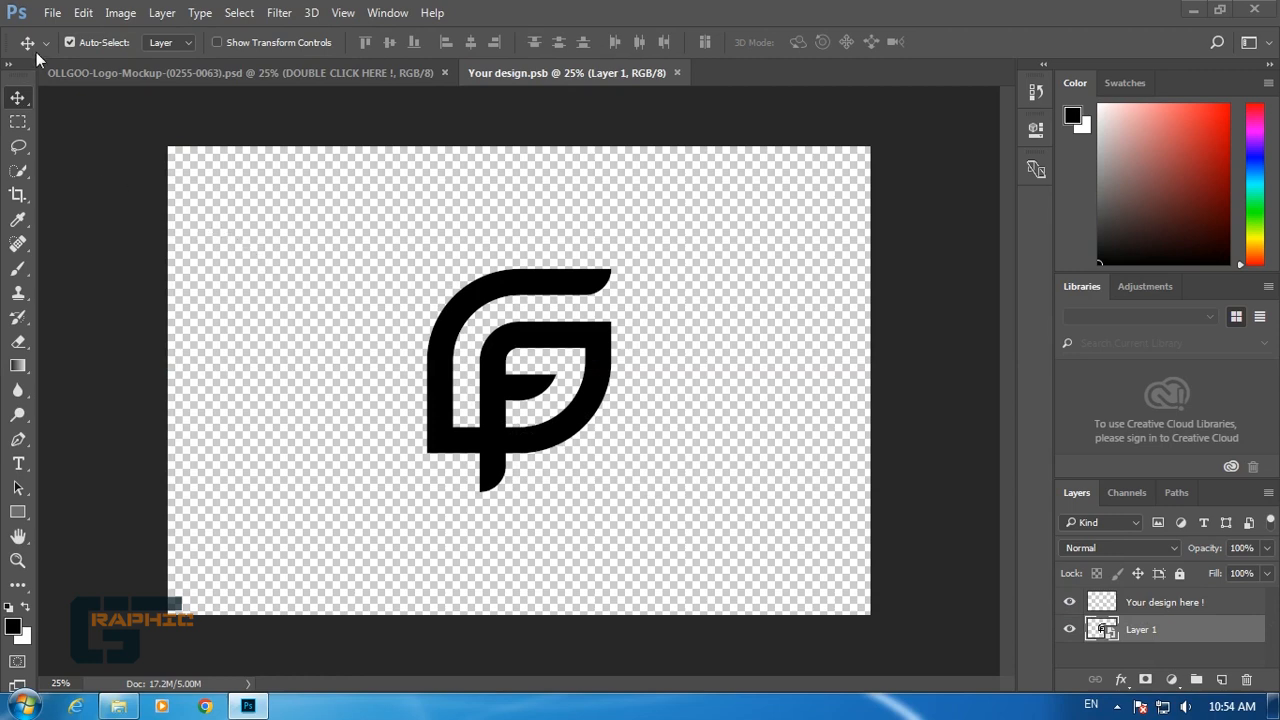
pyautogui.click(180, 195)
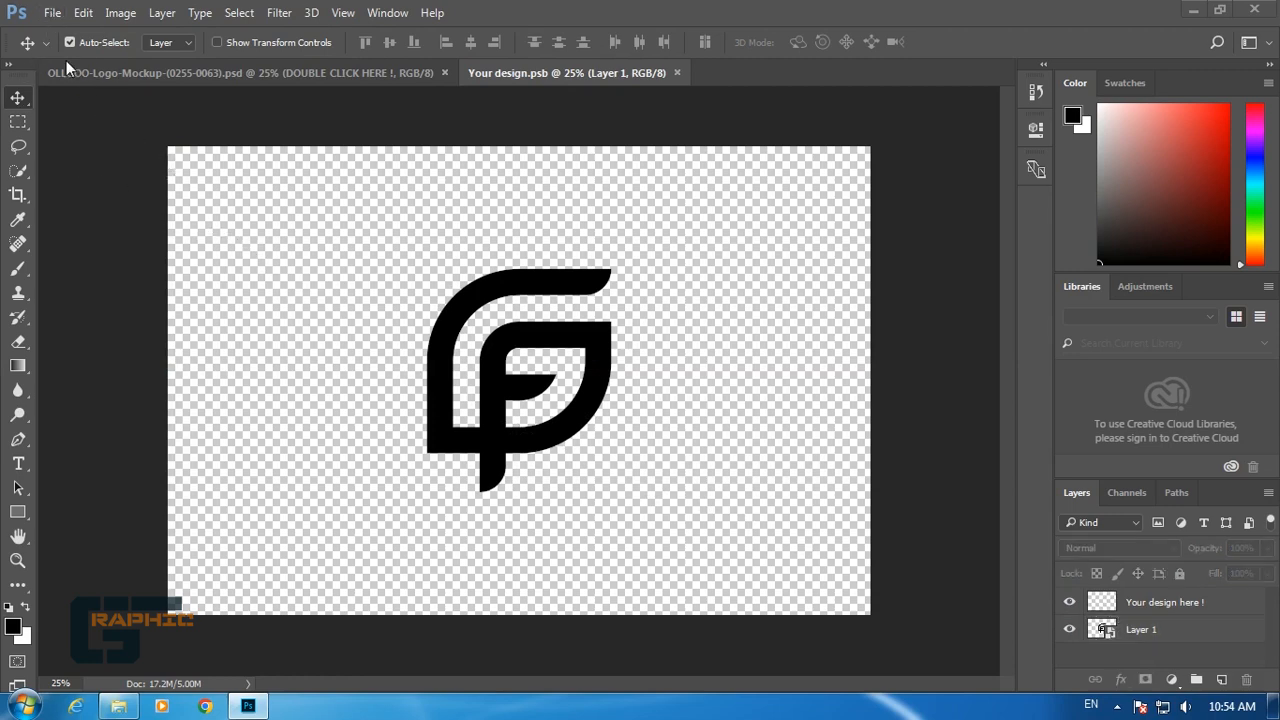
pyautogui.click(57, 17)
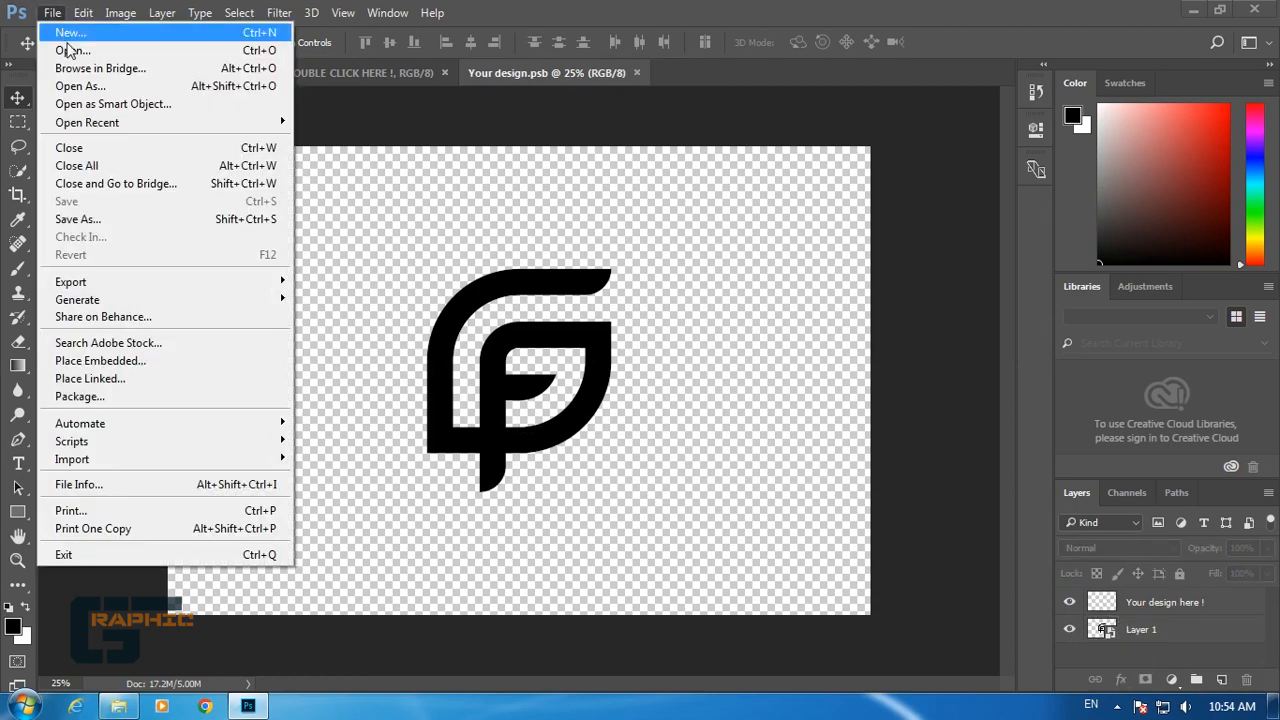
pyautogui.click(63, 46)
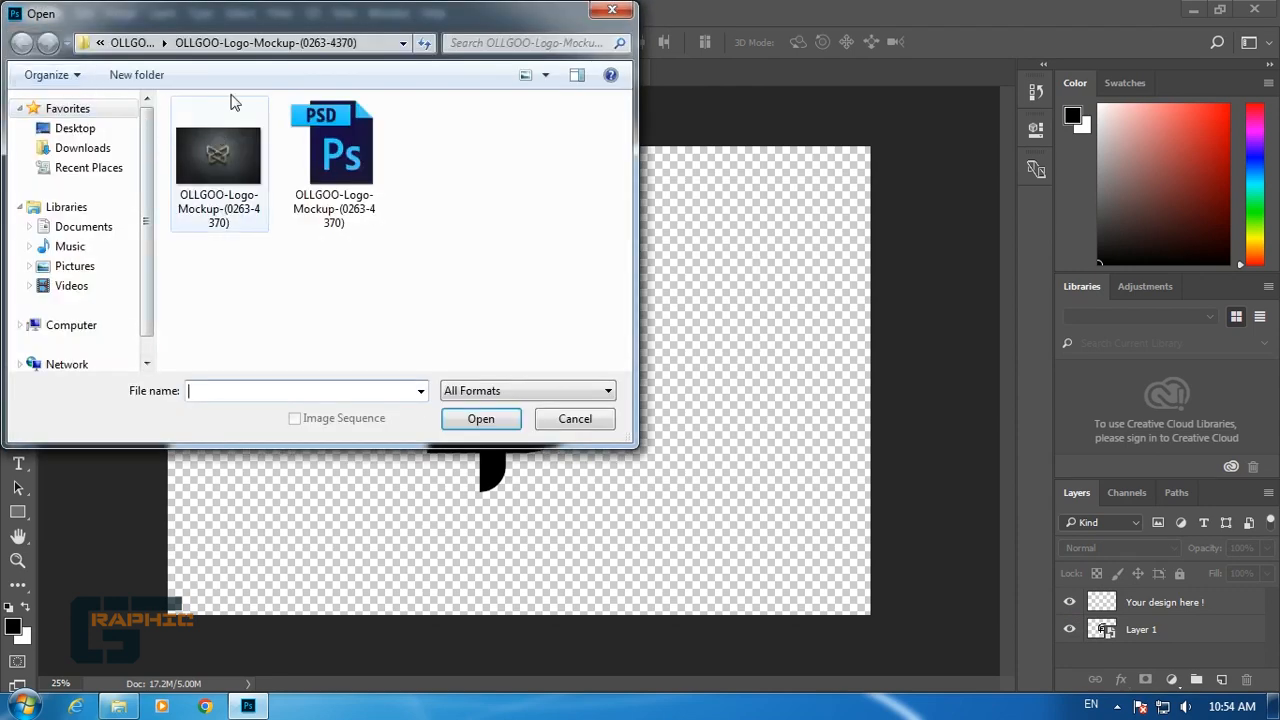
pyautogui.click(131, 43)
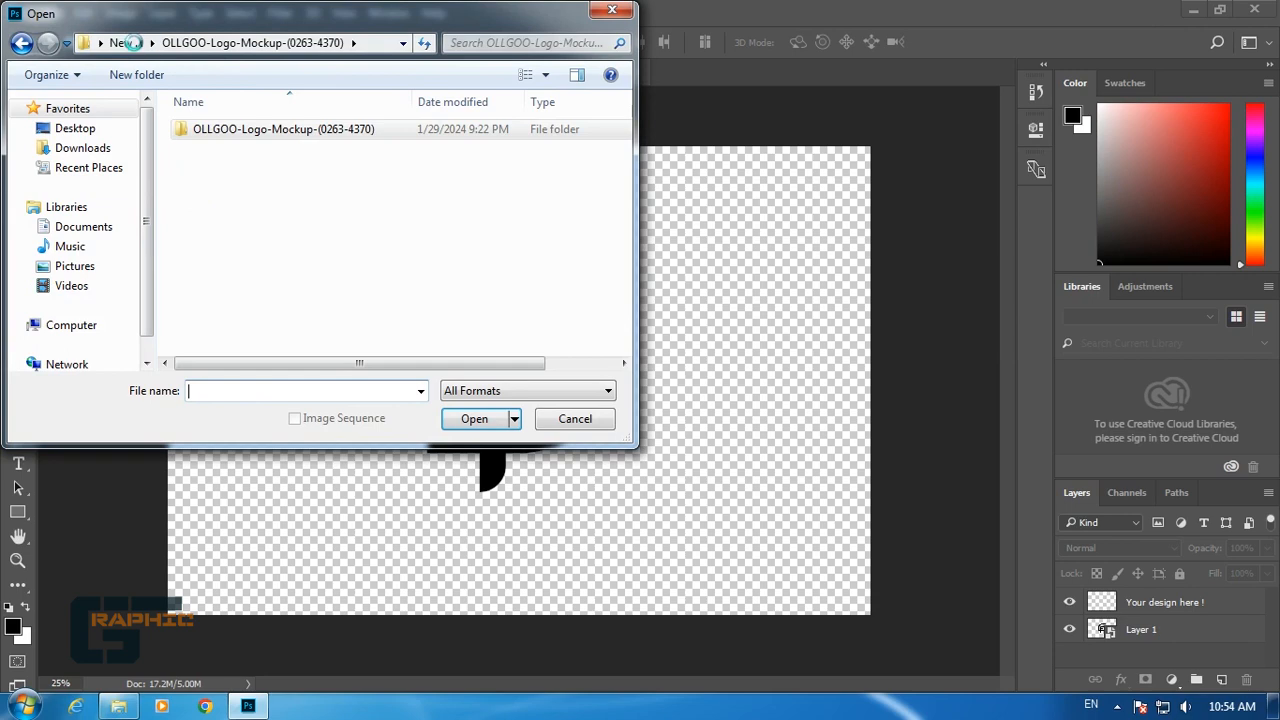
pyautogui.click(131, 43)
pyautogui.moveTo(624, 293); pyautogui.dragTo(608, 341)
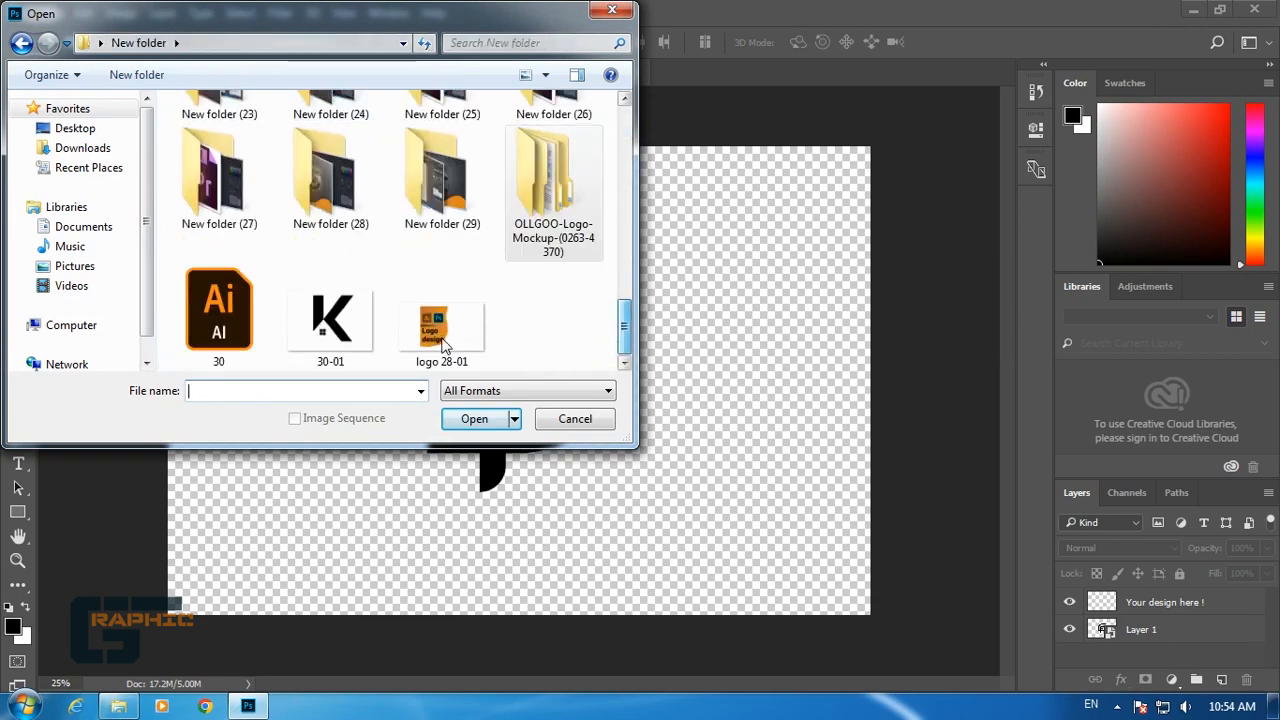
pyautogui.doubleClick(345, 330)
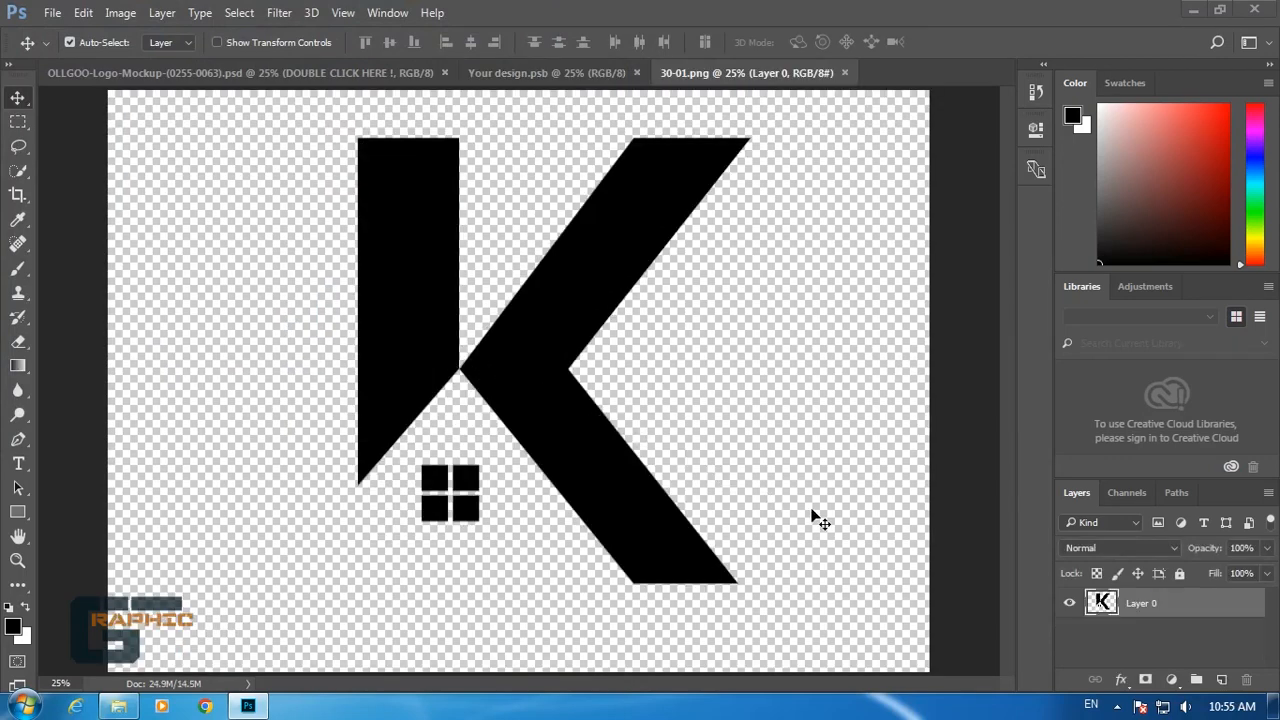
# Convert the K logo's layer to a smart object and place a copy of it in the Your design.psb document.
pyautogui.rightClick(1138, 606)
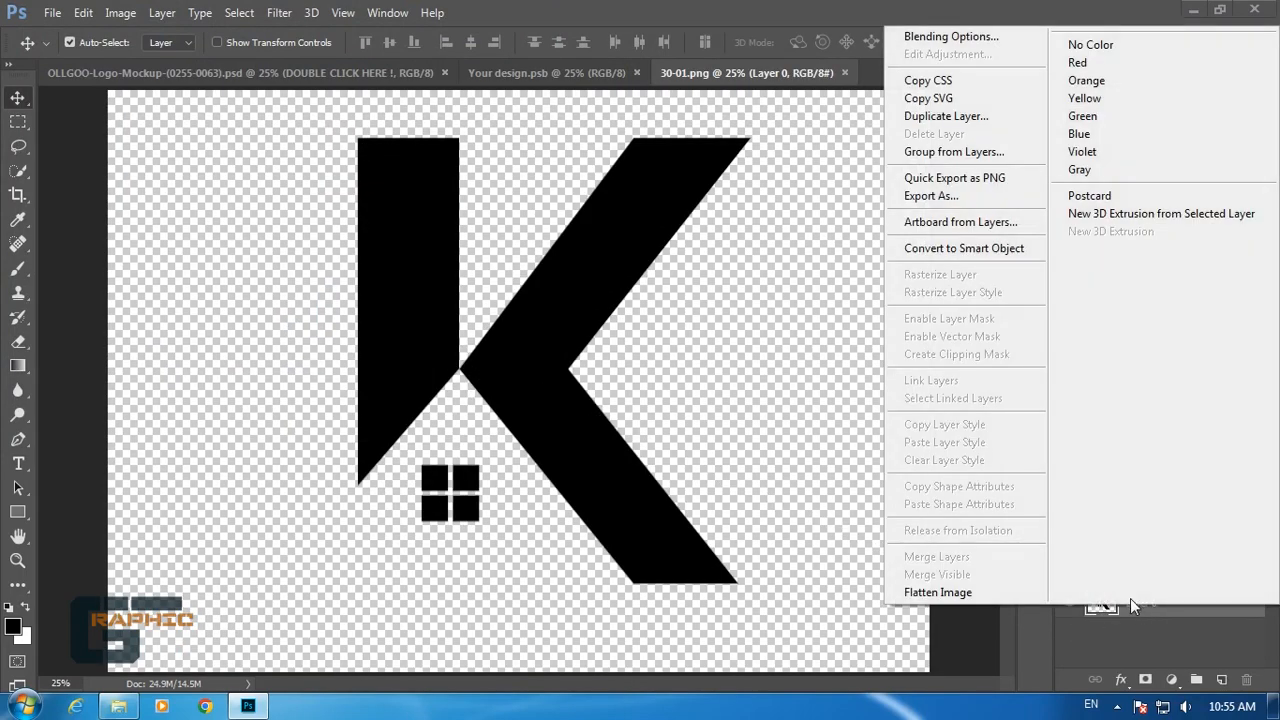
pyautogui.click(968, 251)
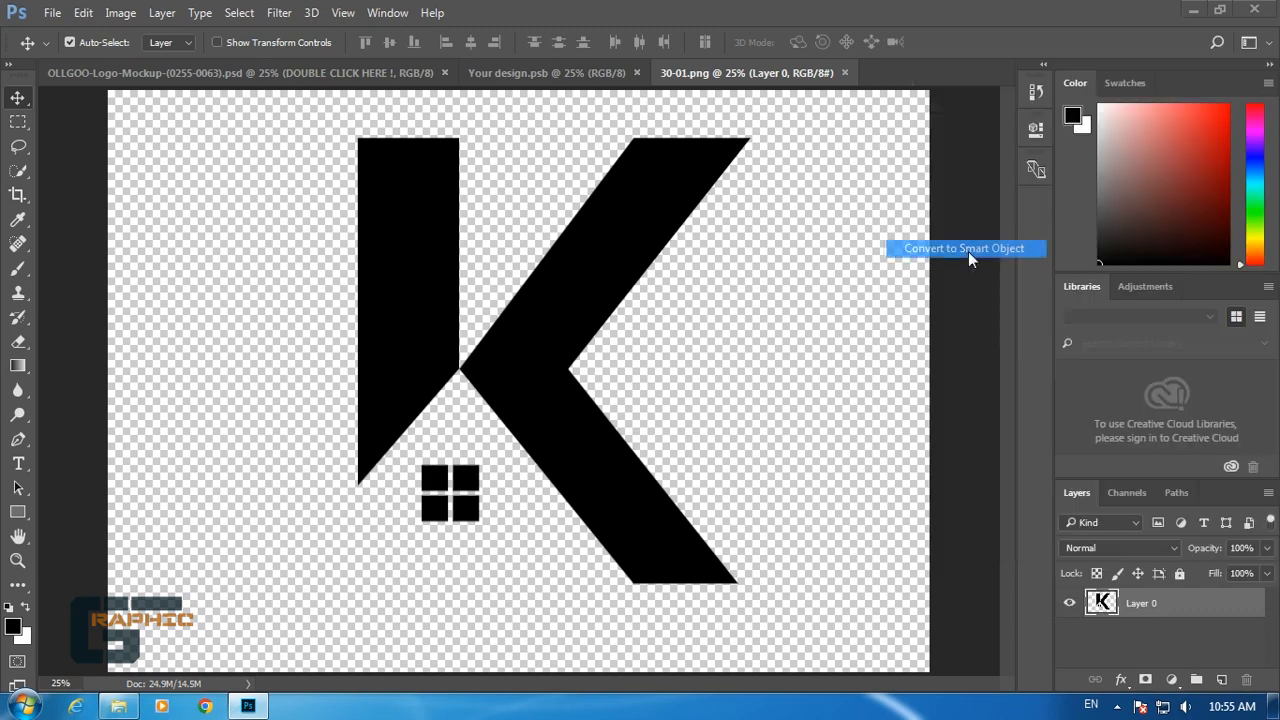
pyautogui.moveTo(540, 357); pyautogui.dragTo(561, 324)
pyautogui.moveTo(543, 370); pyautogui.dragTo(548, 374)
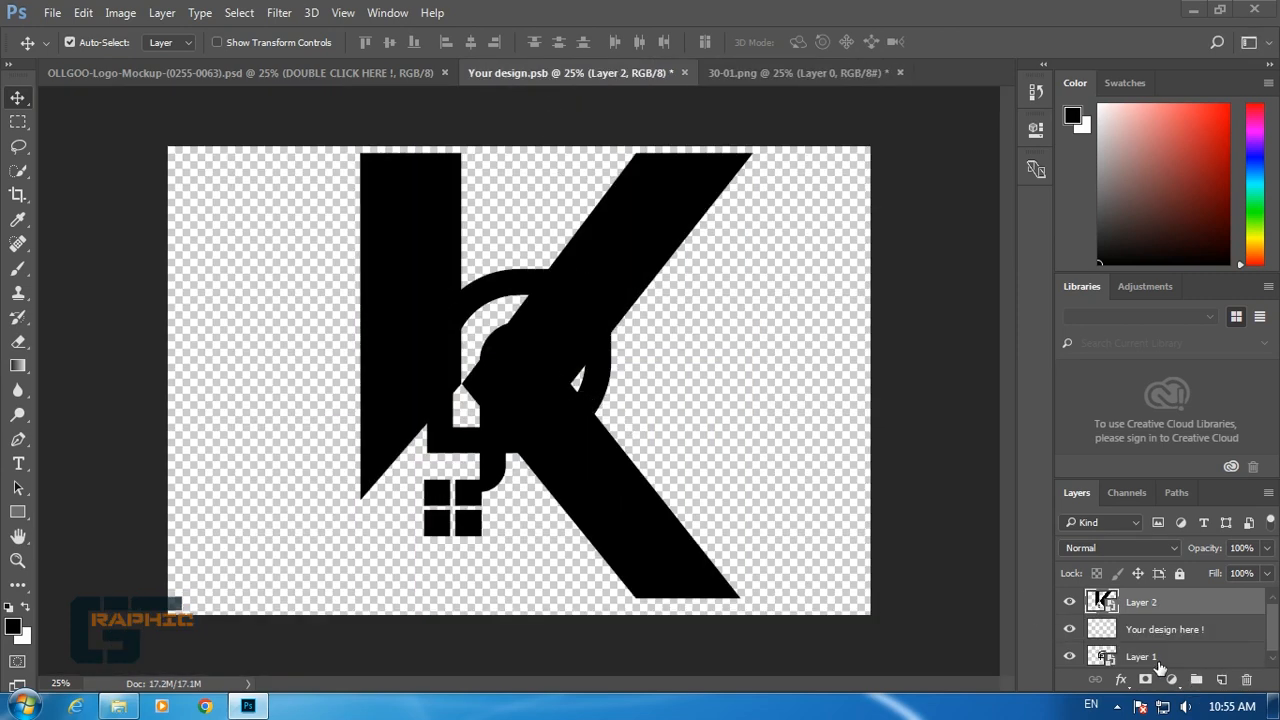
# Delete the old logo's Layer 1 and move the K logo layer below the Your design here ! layer.
pyautogui.click(1173, 666)
pyautogui.click(1245, 681)
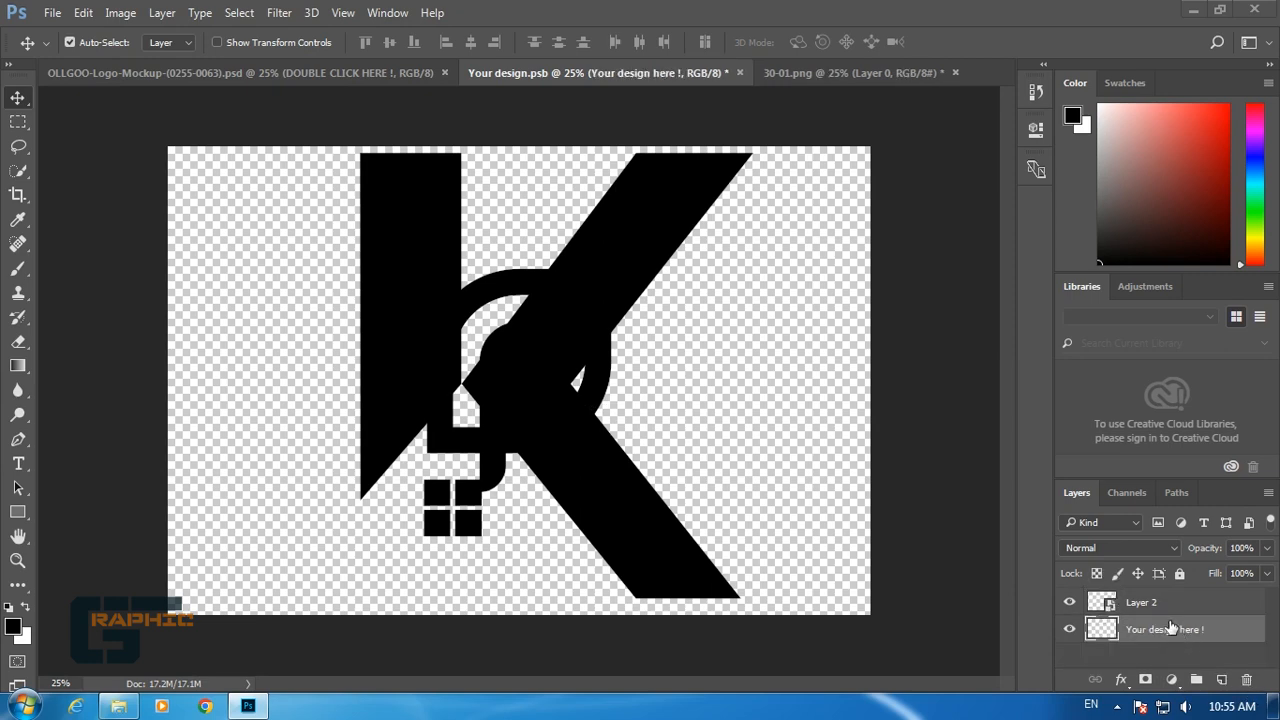
pyautogui.moveTo(1150, 603); pyautogui.dragTo(1153, 662)
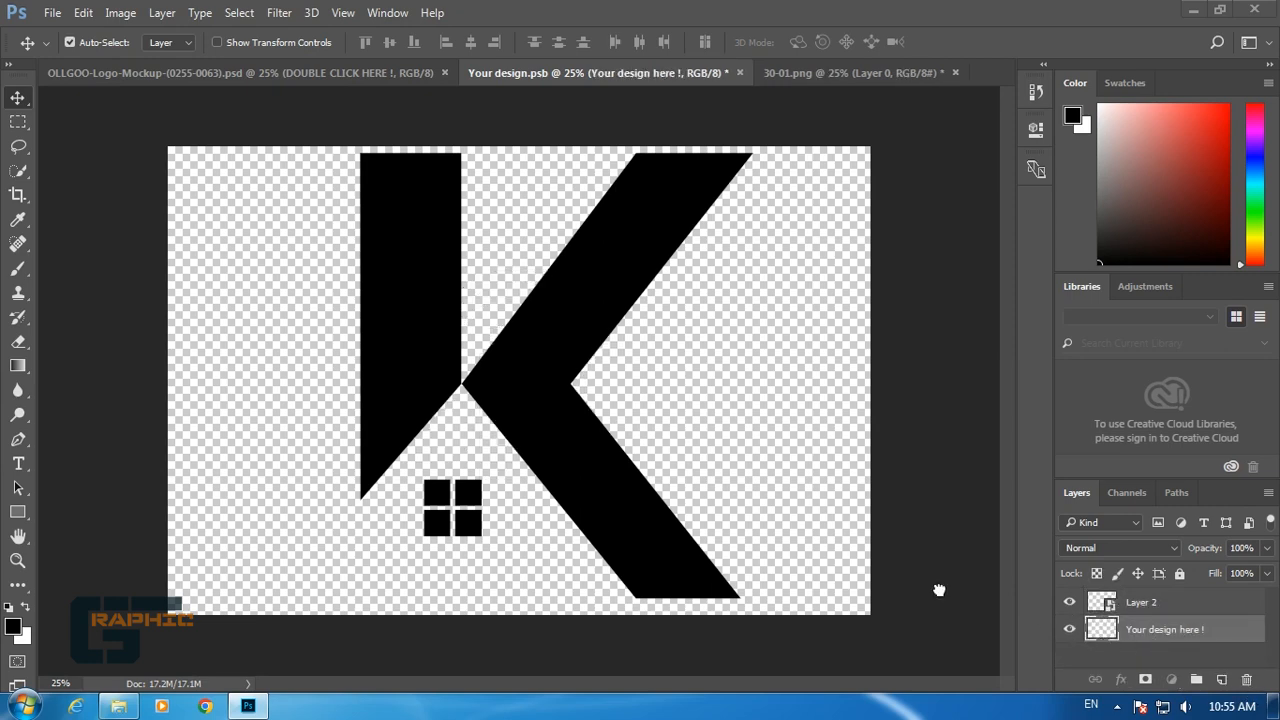
# Scale the K logo proportionally to 42.38%, center it at X 1500 px, Y 967 px, and apply the transformation.
pyautogui.hotkey('ctrl', 's')
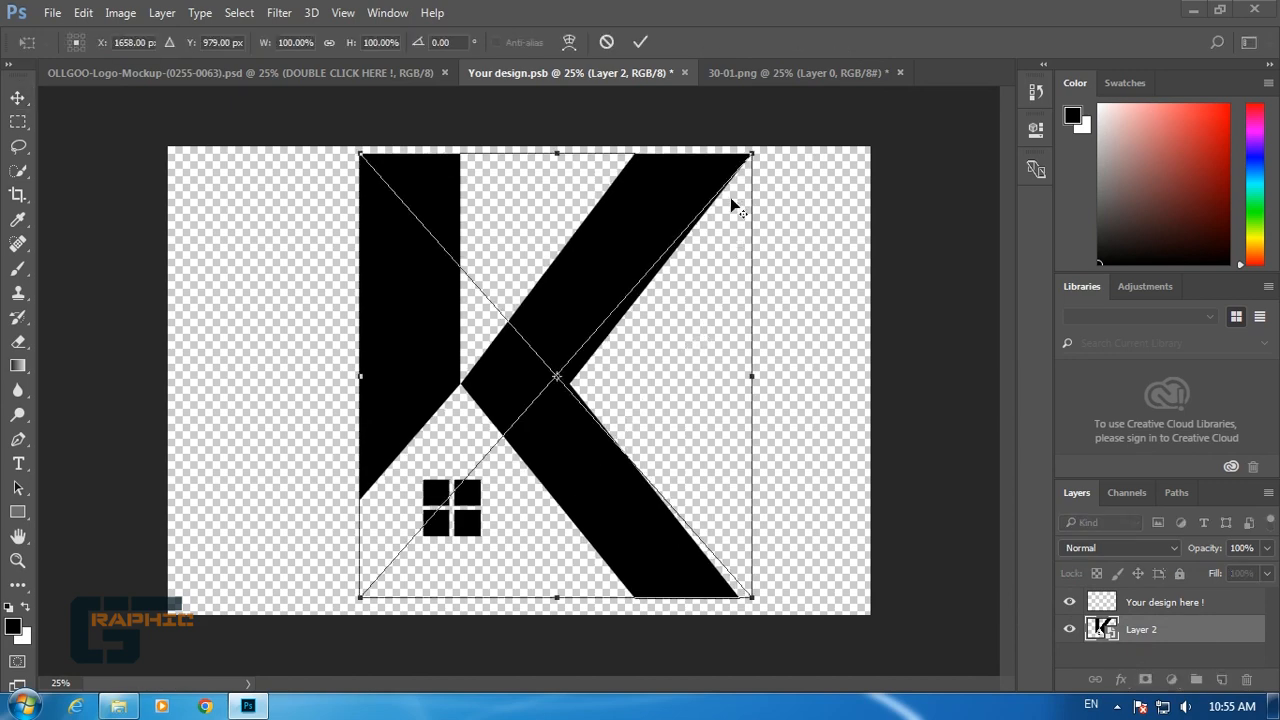
pyautogui.moveTo(755, 148); pyautogui.dragTo(630, 280)
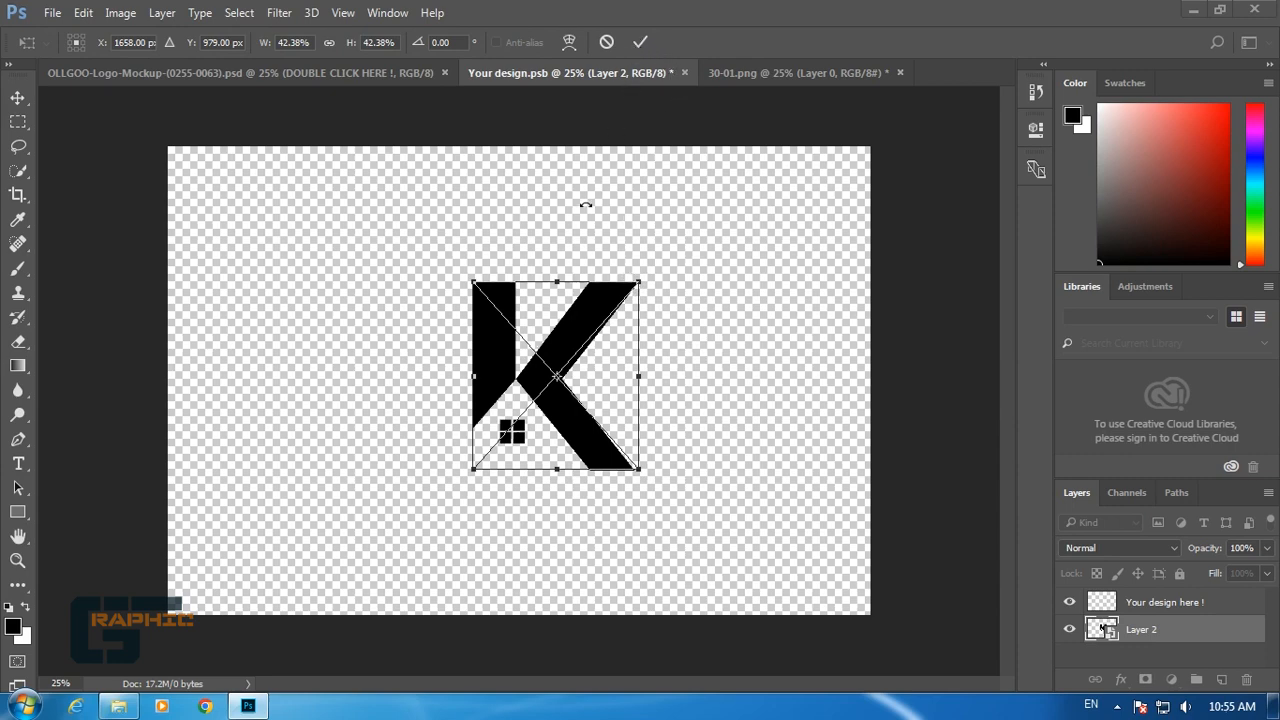
pyautogui.moveTo(558, 361); pyautogui.dragTo(532, 359)
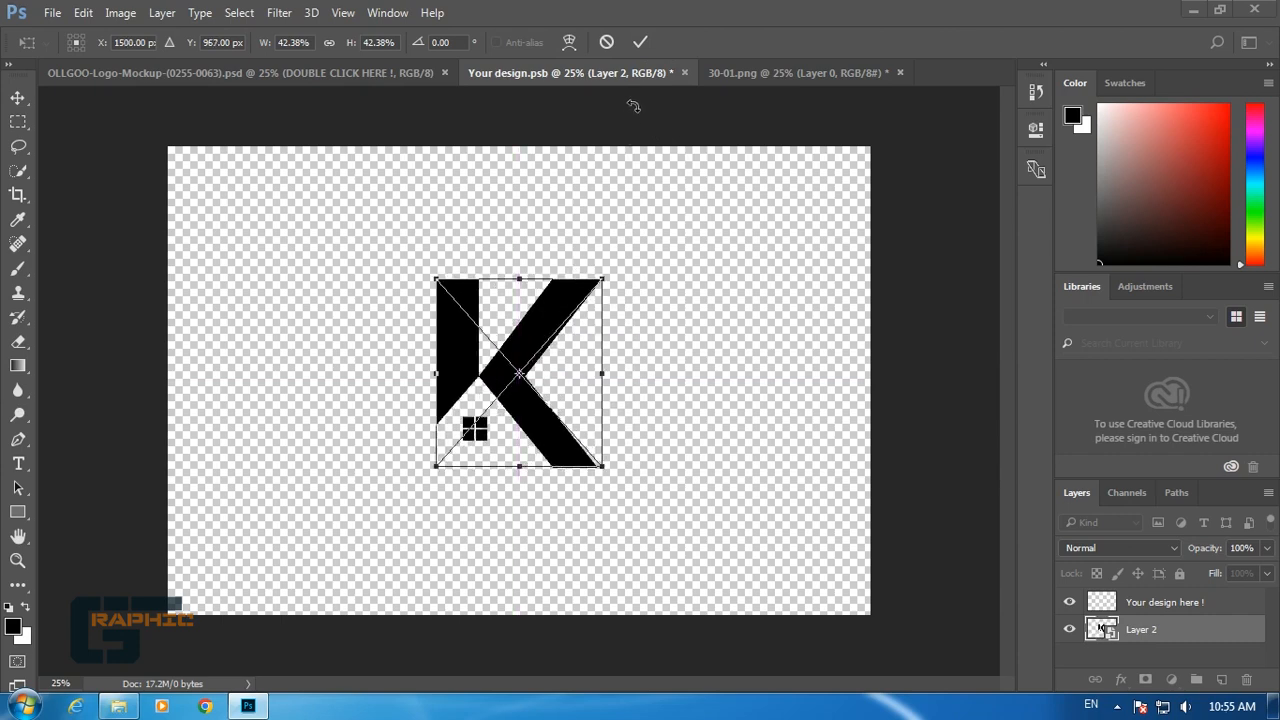
pyautogui.click(638, 42)
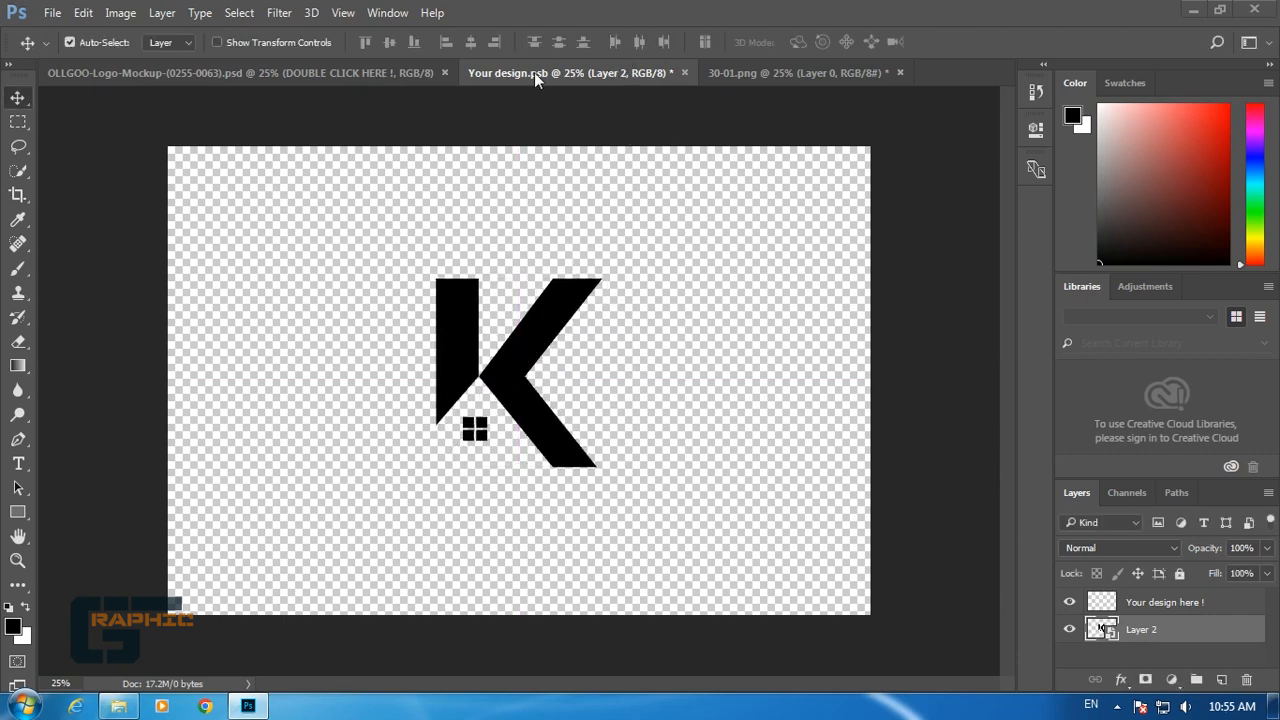
# Save Your design.psb to update the mockup's smart object, and return to the OLLGOO-Logo-Mockup-(0255-0063).psd document.
pyautogui.click(302, 76)
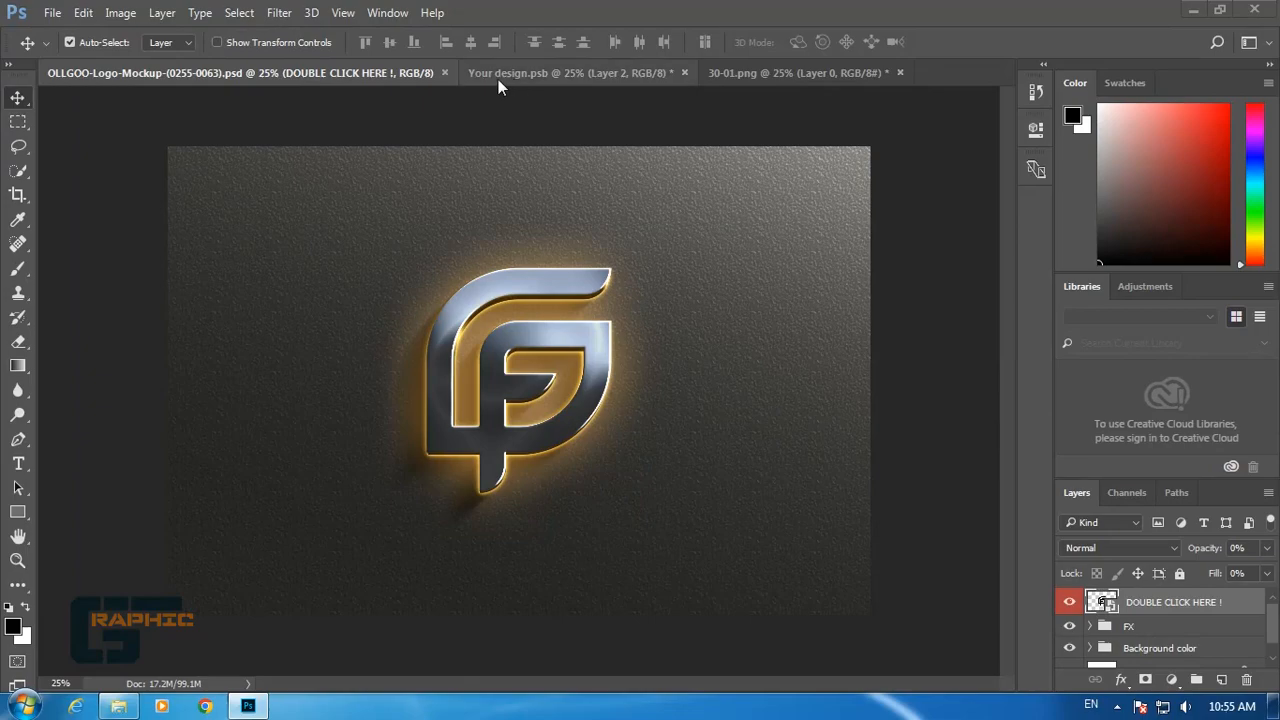
pyautogui.click(502, 79)
pyautogui.click(55, 12)
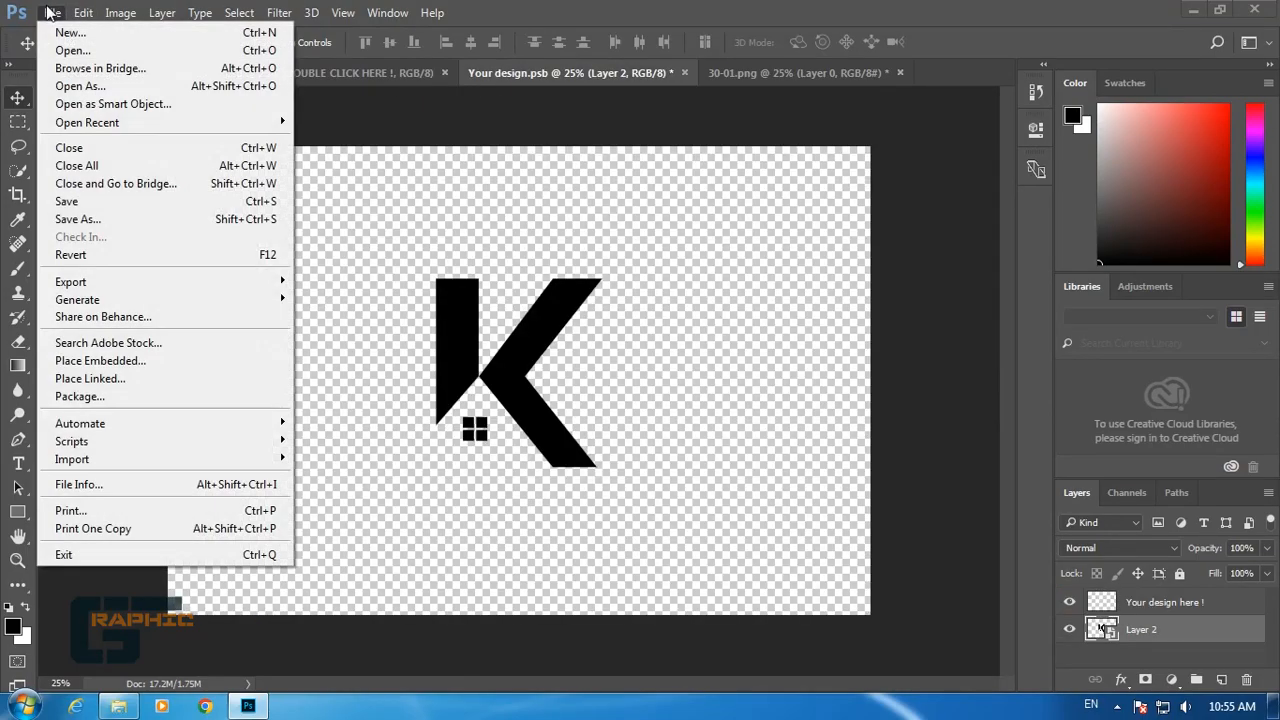
pyautogui.click(100, 200)
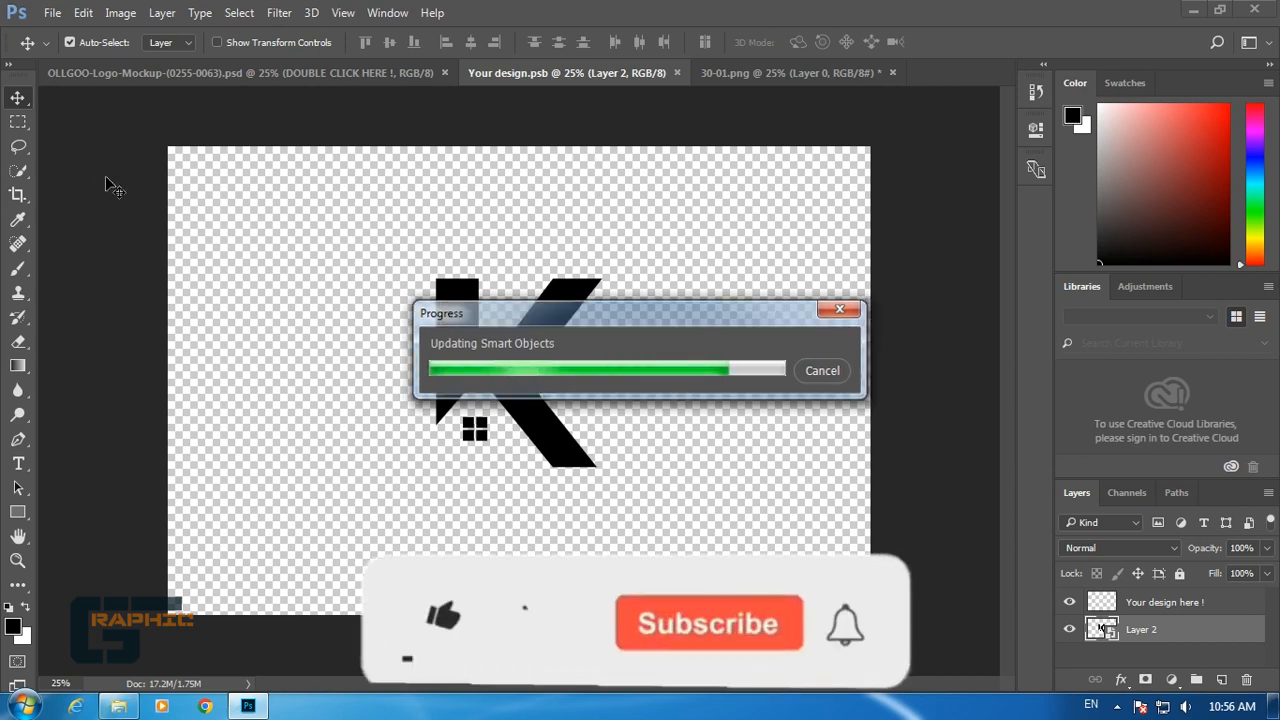
pyautogui.click(283, 80)
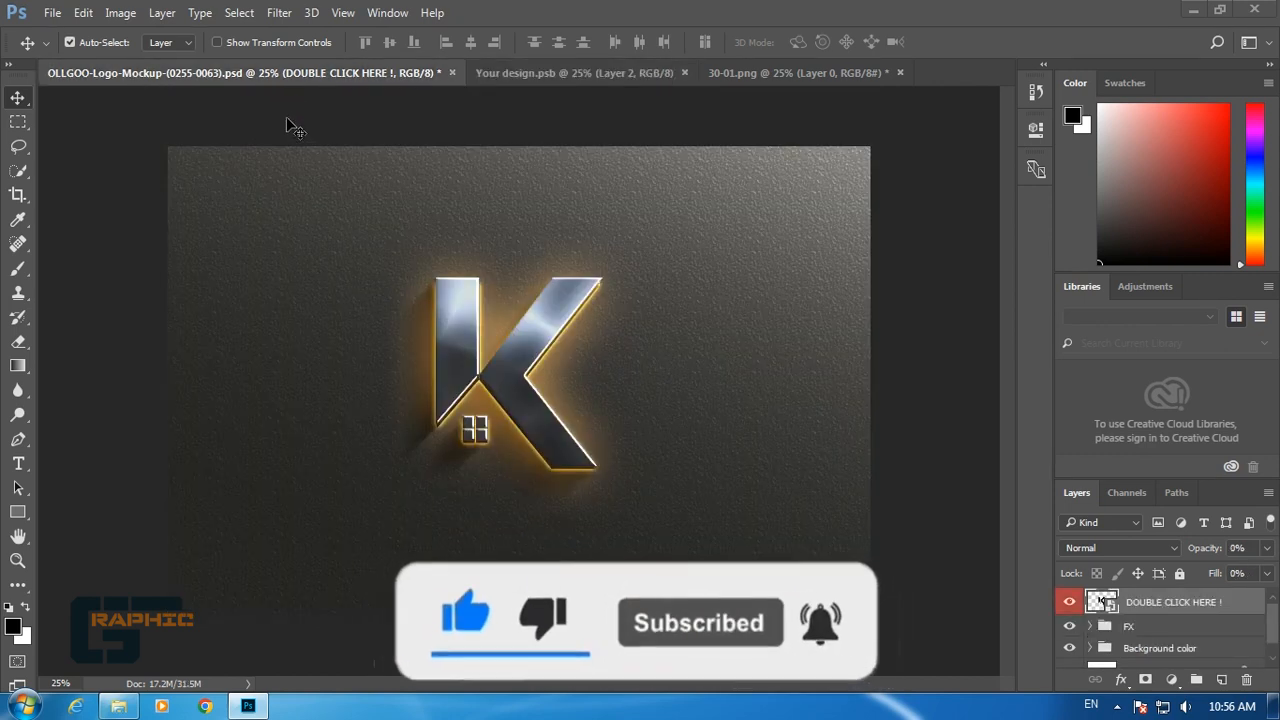